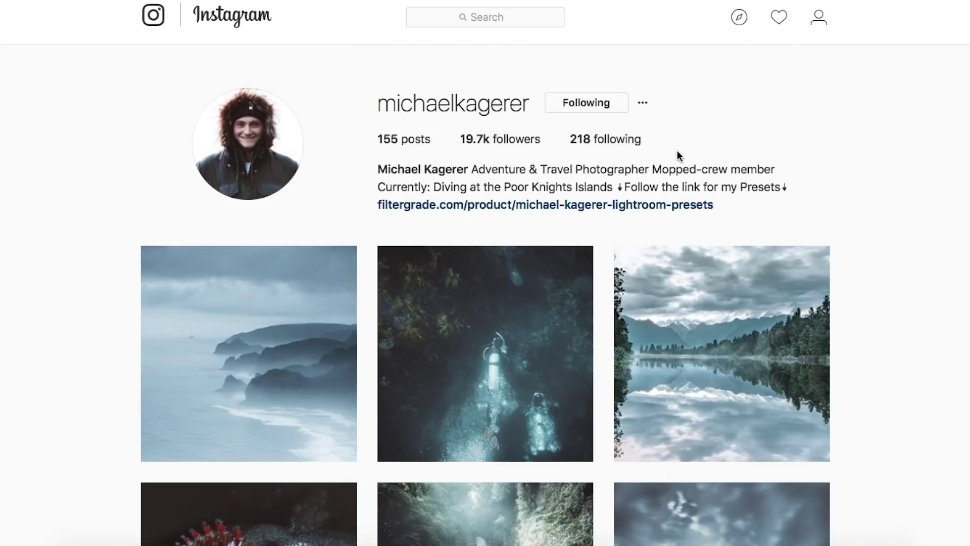
# Browse the photographer's Instagram feed to examine the colour and tone style of the nature photos
pyautogui.scroll(-8, 888, 228)
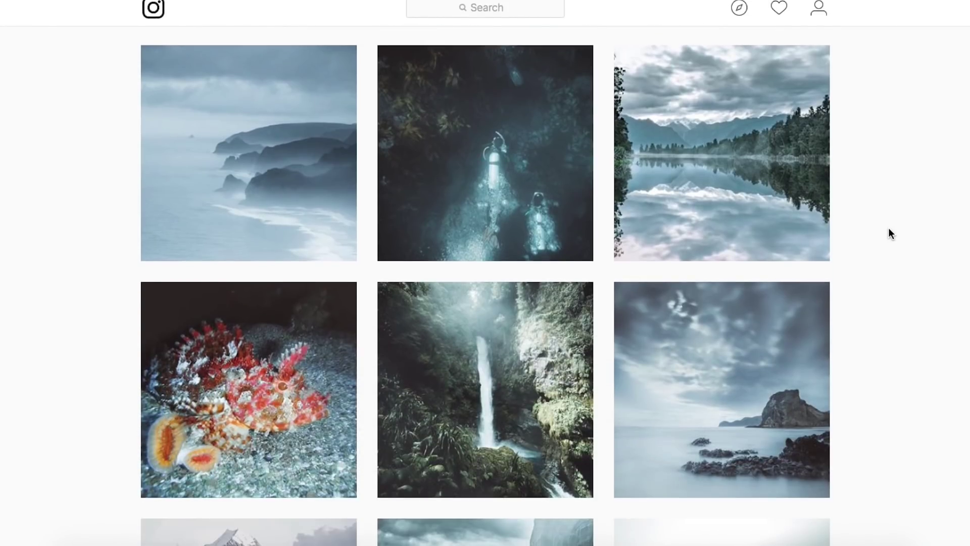
pyautogui.scroll(-4, 888, 229)
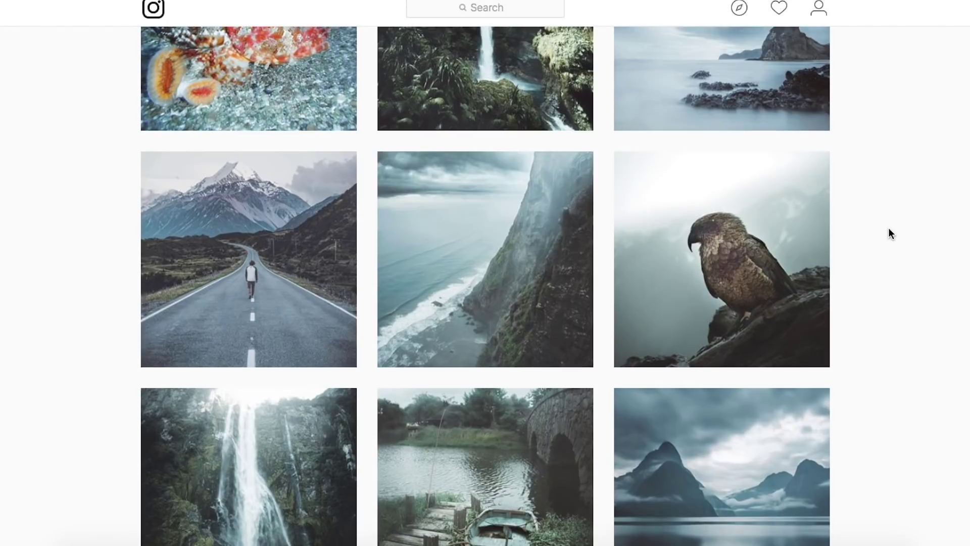
pyautogui.scroll(-3, 889, 233)
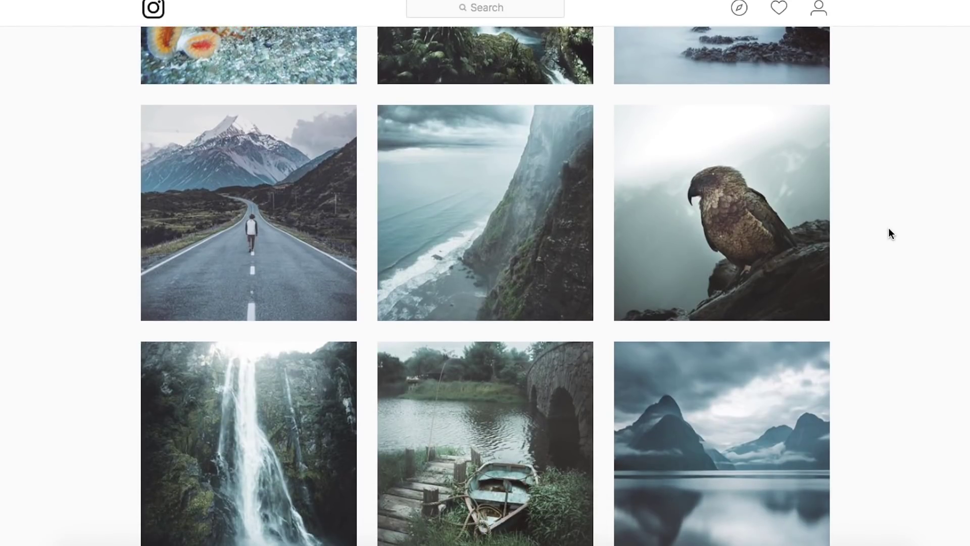
pyautogui.scroll(-1, 888, 228)
pyautogui.scroll(-5, 888, 228)
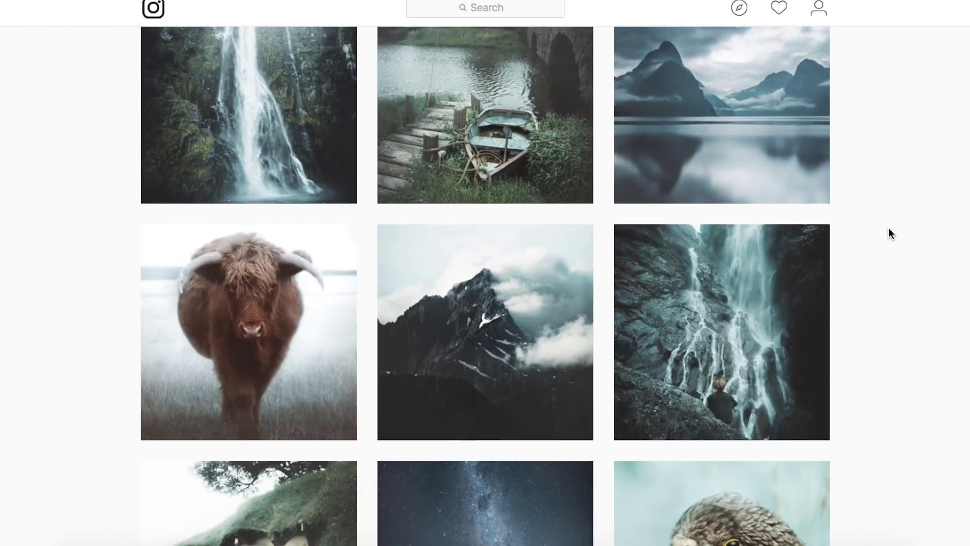
pyautogui.scroll(-8, 889, 234)
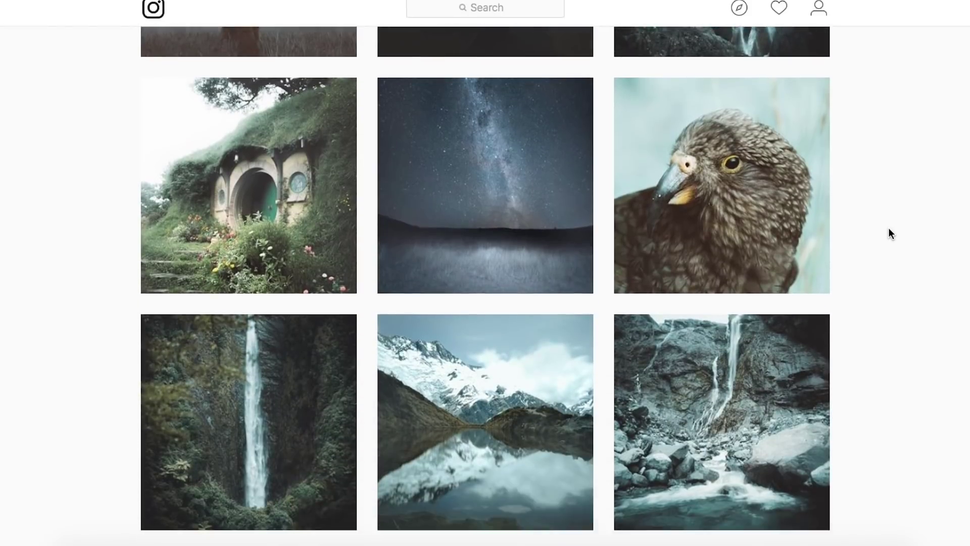
pyautogui.scroll(-8, 889, 233)
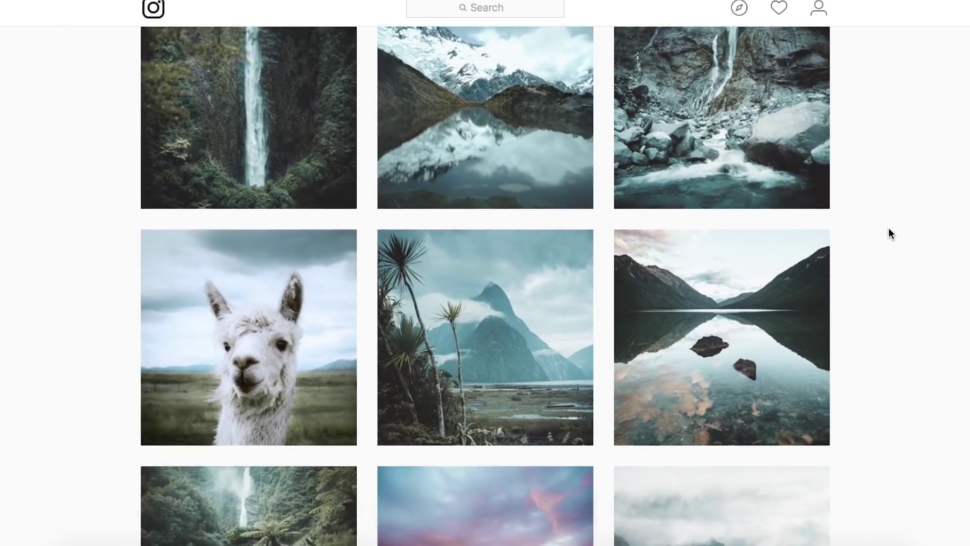
pyautogui.scroll(-9, 888, 228)
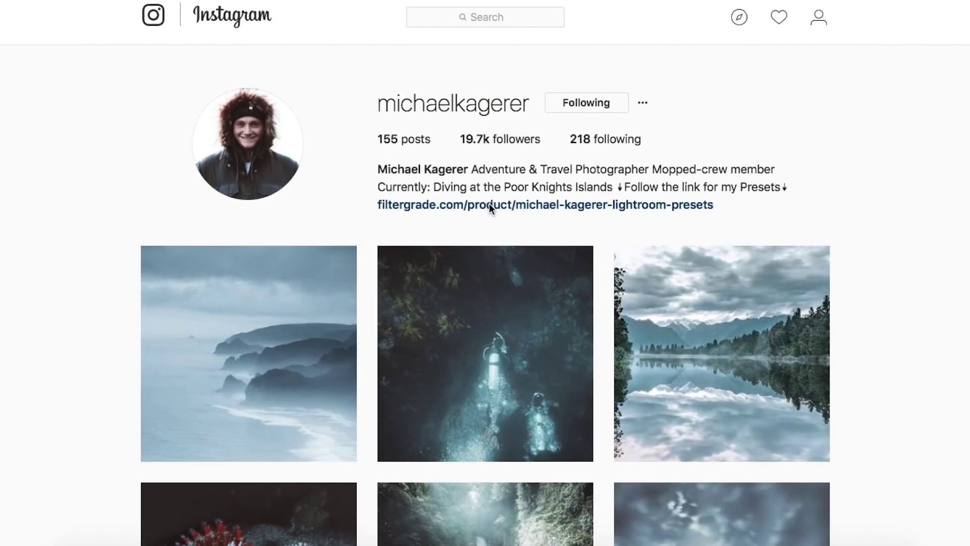
# Open the Lightroom presets link in the profile bio and read the product description on FilterGrade
pyautogui.click(489, 203)
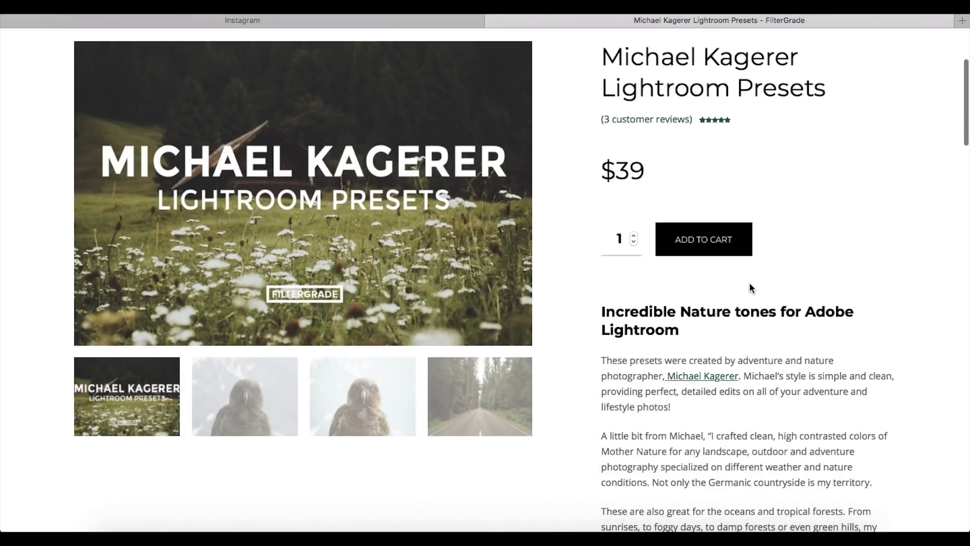
pyautogui.scroll(-7, 750, 284)
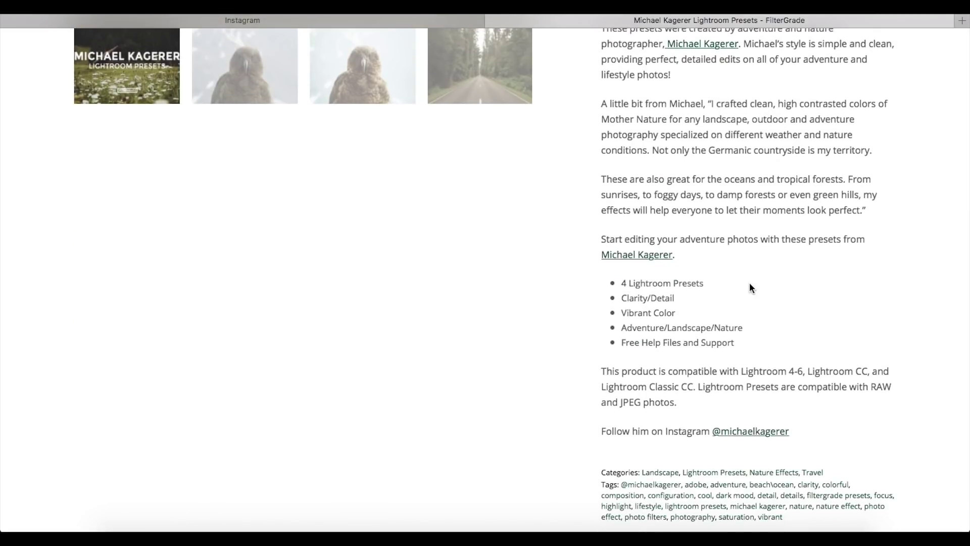
pyautogui.scroll(8, 749, 282)
# Return to the photographer's Instagram profile and look through the photo grid again
pyautogui.hotkey('ctrl', 'shift', 'Tab')
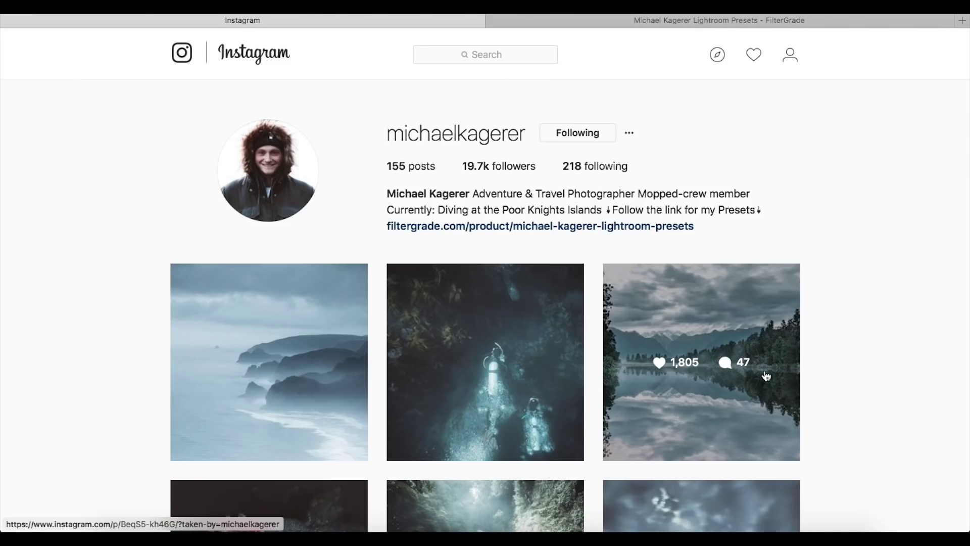
pyautogui.scroll(-10, 766, 376)
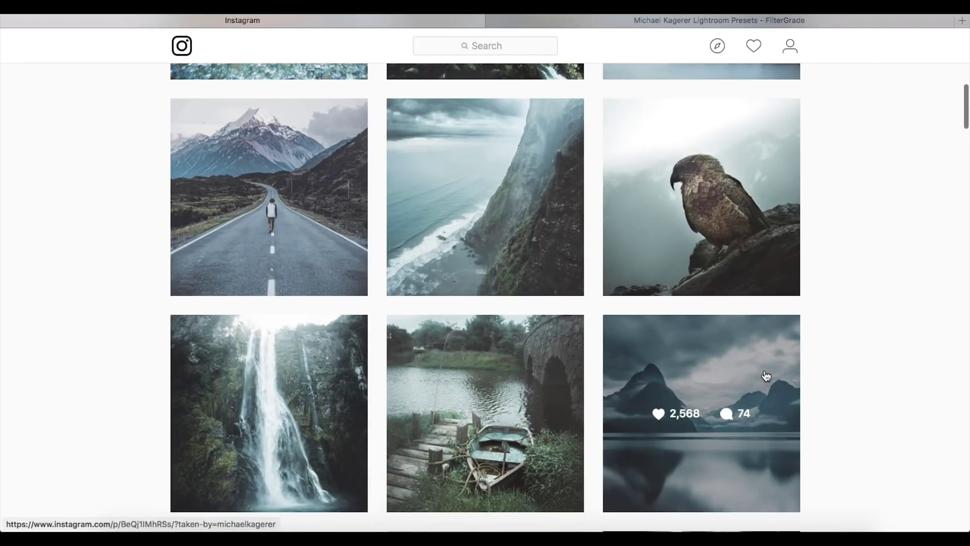
pyautogui.scroll(4, 604, 299)
pyautogui.scroll(4, 604, 299)
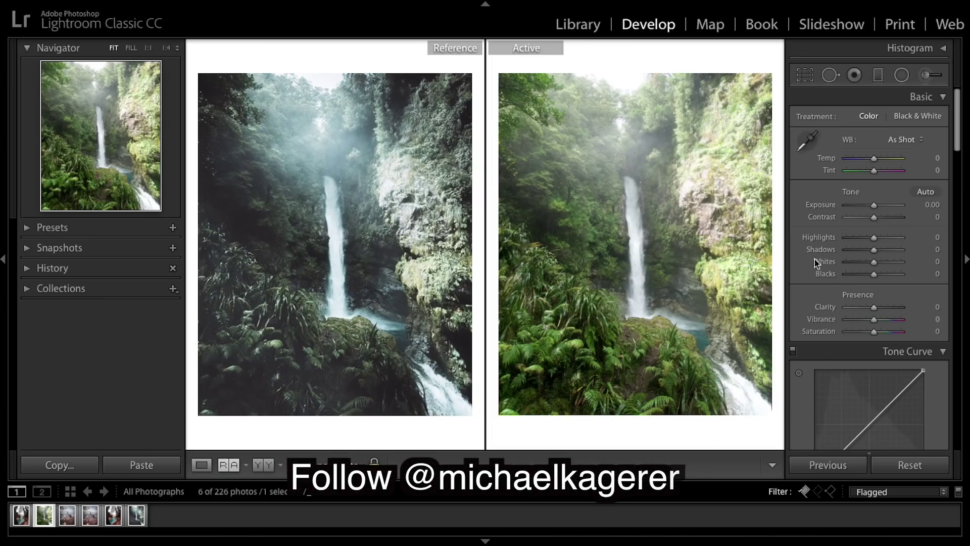
# In Lightroom, set the waterfall photo's Exposure to +0.10, Contrast +49, Highlights −68, Shadows +60, Whites −18 and Blacks −45
pyautogui.moveTo(875, 206); pyautogui.dragTo(874, 212)
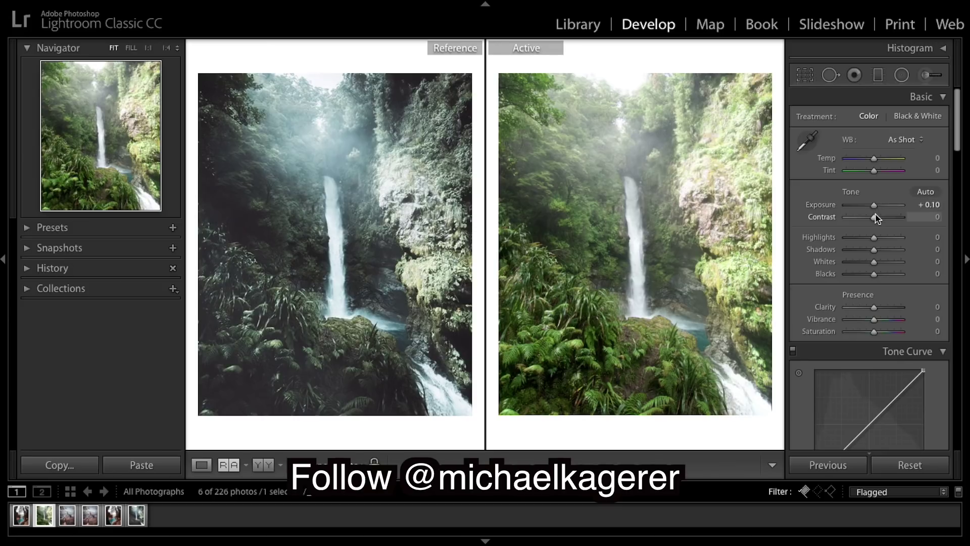
pyautogui.moveTo(885, 215)
pyautogui.mouseDown()
pyautogui.moveTo(896, 216)
pyautogui.moveTo(888, 220)
pyautogui.mouseUp()
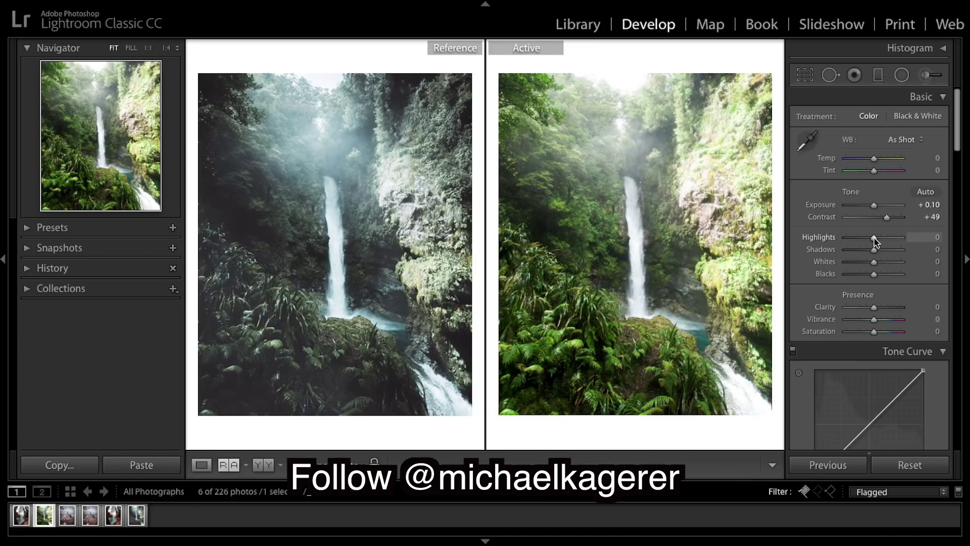
pyautogui.moveTo(875, 242); pyautogui.dragTo(853, 242)
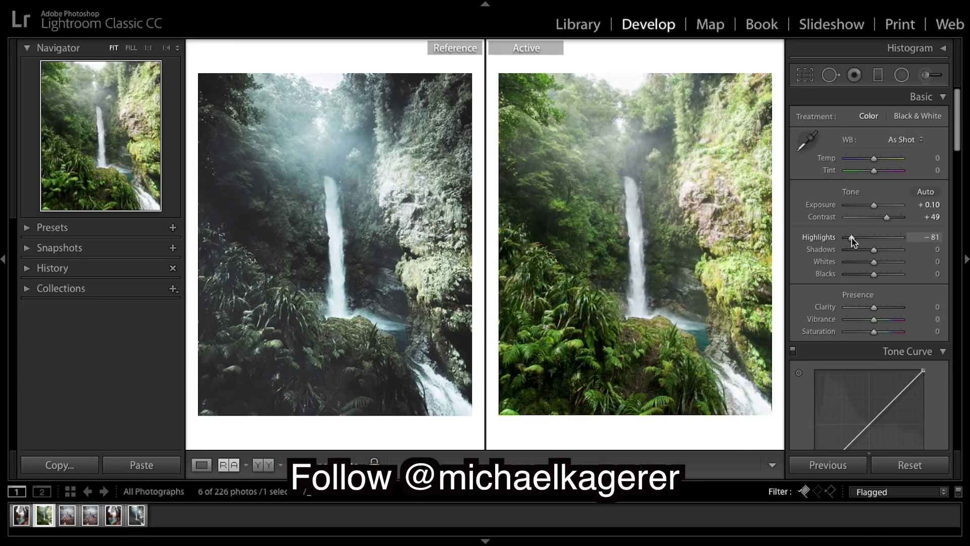
pyautogui.moveTo(853, 242); pyautogui.dragTo(890, 253)
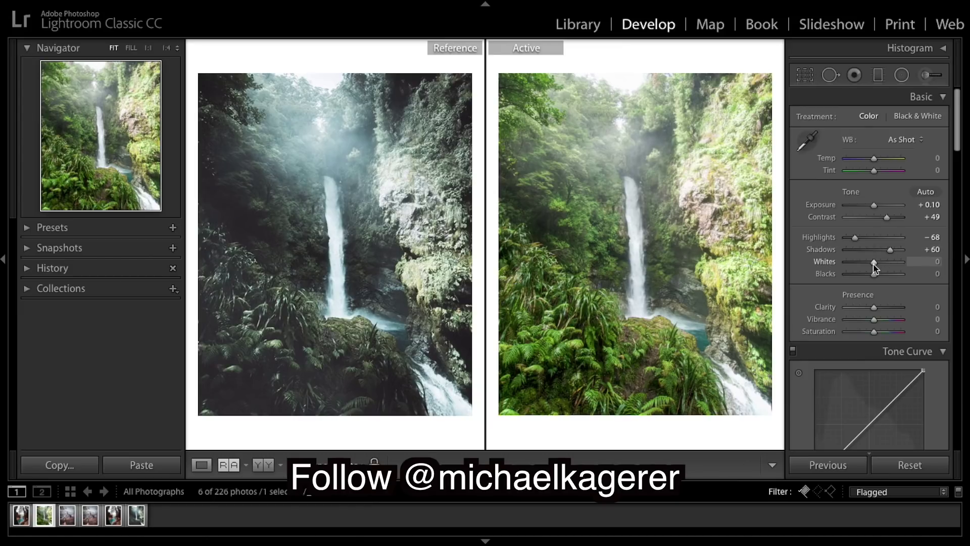
pyautogui.moveTo(875, 265); pyautogui.dragTo(871, 264)
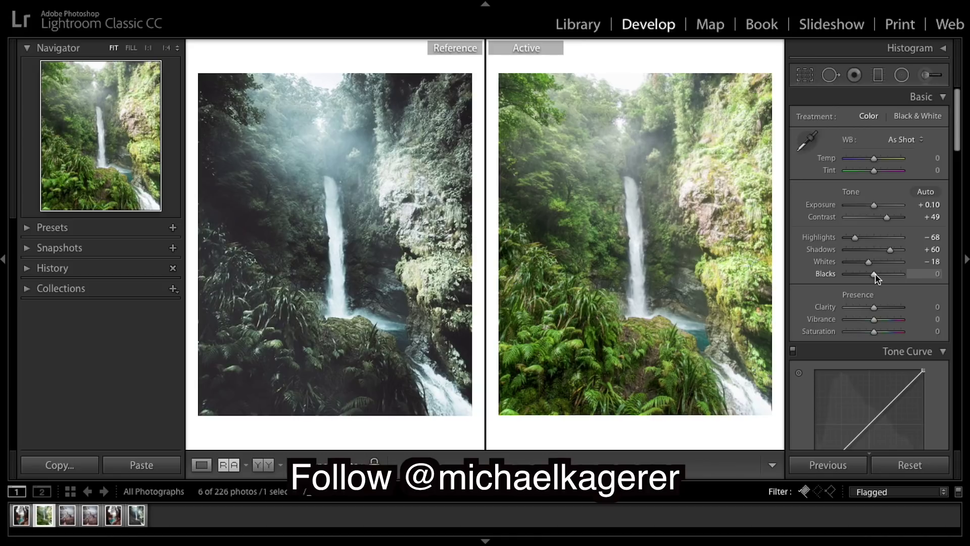
pyautogui.moveTo(875, 275); pyautogui.dragTo(862, 276)
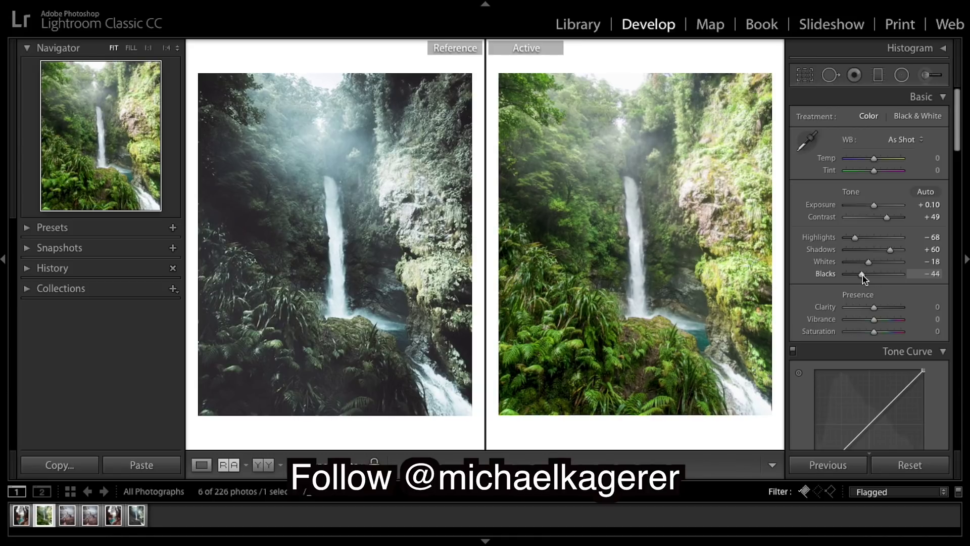
pyautogui.moveTo(863, 275); pyautogui.dragTo(862, 276)
# Soften and mute the waterfall photo by setting Clarity to −15 and Saturation to −27
pyautogui.scroll(-2, 864, 277)
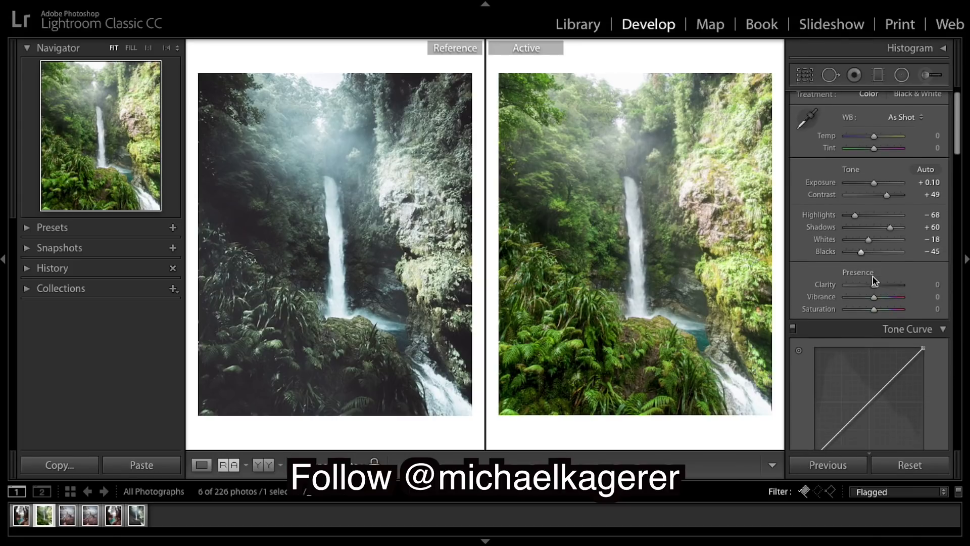
pyautogui.moveTo(873, 287); pyautogui.dragTo(869, 286)
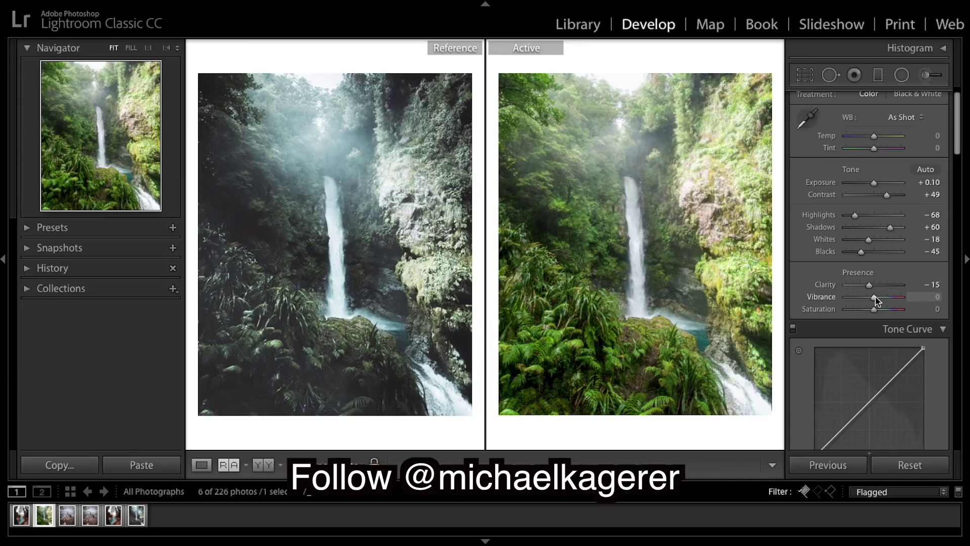
pyautogui.moveTo(874, 309); pyautogui.dragTo(866, 312)
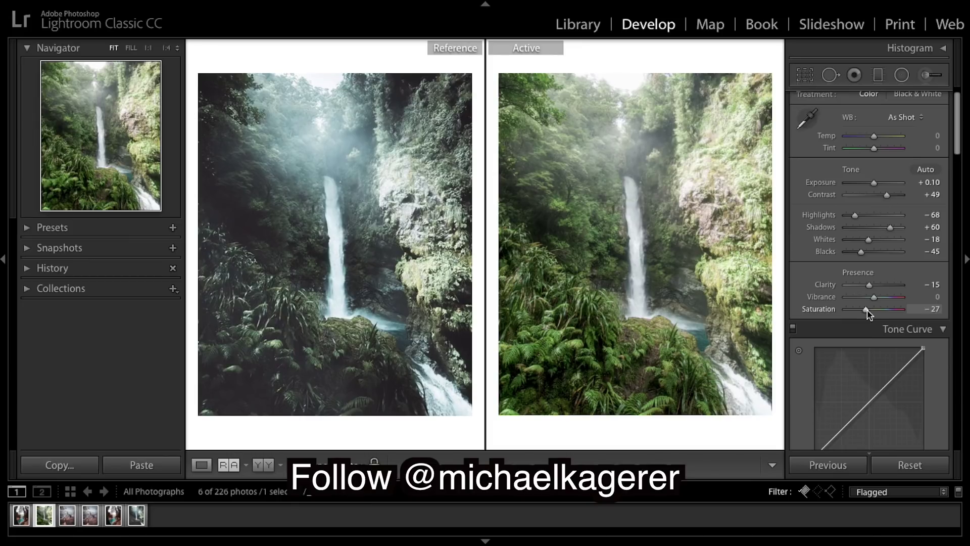
# Raise the black point of the RGB tone curve and add shadow and midtone points for a faded look
pyautogui.scroll(-1, 889, 334)
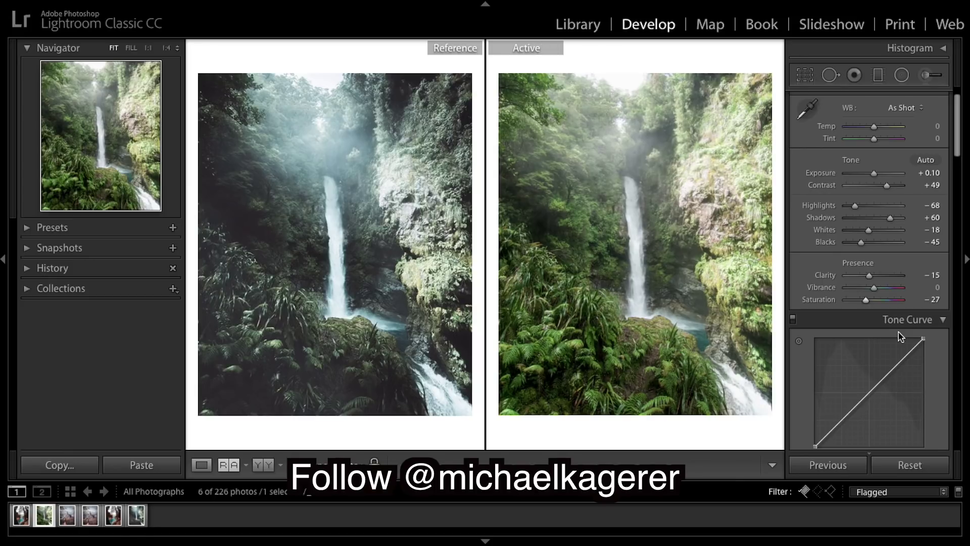
pyautogui.scroll(-10, 917, 265)
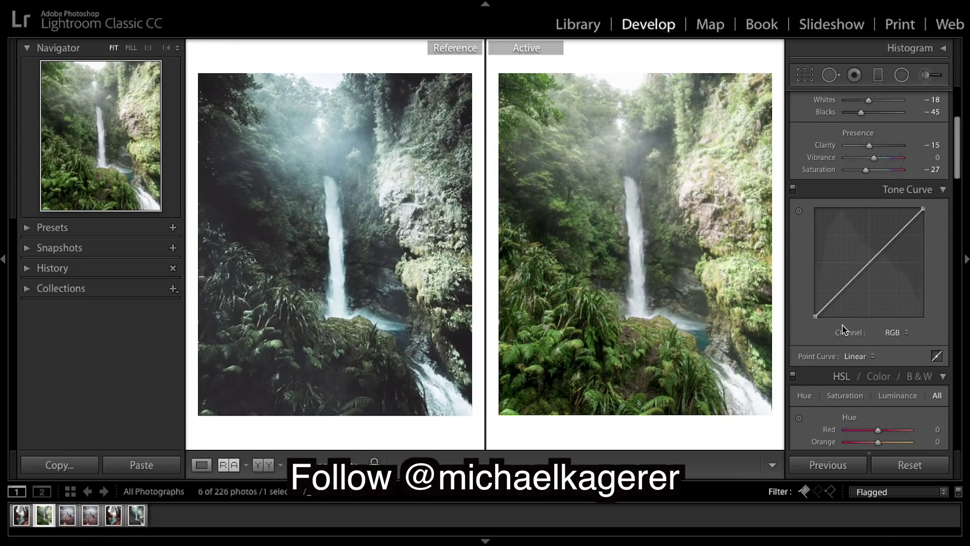
pyautogui.moveTo(816, 319); pyautogui.dragTo(856, 276)
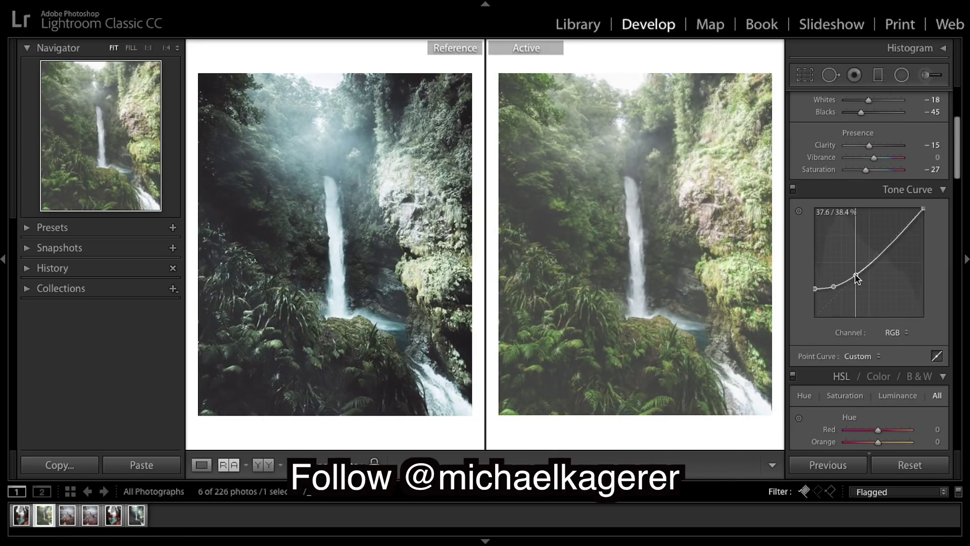
# Shape the Red channel's tone curve into an S-curve with control points in the shadows and midtones
pyautogui.click(895, 332)
pyautogui.click(854, 343)
pyautogui.moveTo(832, 299); pyautogui.dragTo(864, 264)
# Shape the Green channel's tone curve into an S-curve with control points in the shadows, midtones and highlights
pyautogui.click(896, 331)
pyautogui.click(853, 343)
pyautogui.moveTo(834, 297); pyautogui.dragTo(865, 263)
pyautogui.click(888, 235)
# Shape the Blue channel's tone curve into an S-curve with lowered shadows and lifted highlights
pyautogui.click(893, 332)
pyautogui.click(859, 344)
pyautogui.moveTo(834, 297); pyautogui.dragTo(866, 268)
pyautogui.moveTo(890, 236); pyautogui.dragTo(891, 232)
# Review the finished tone curves by switching between the RGB and Blue channels
pyautogui.click(892, 331)
pyautogui.click(902, 297)
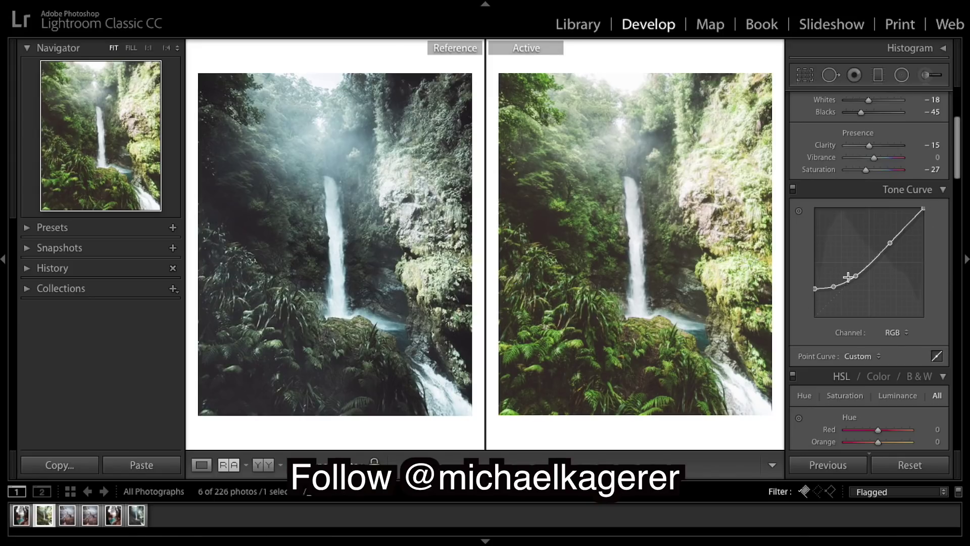
pyautogui.click(905, 332)
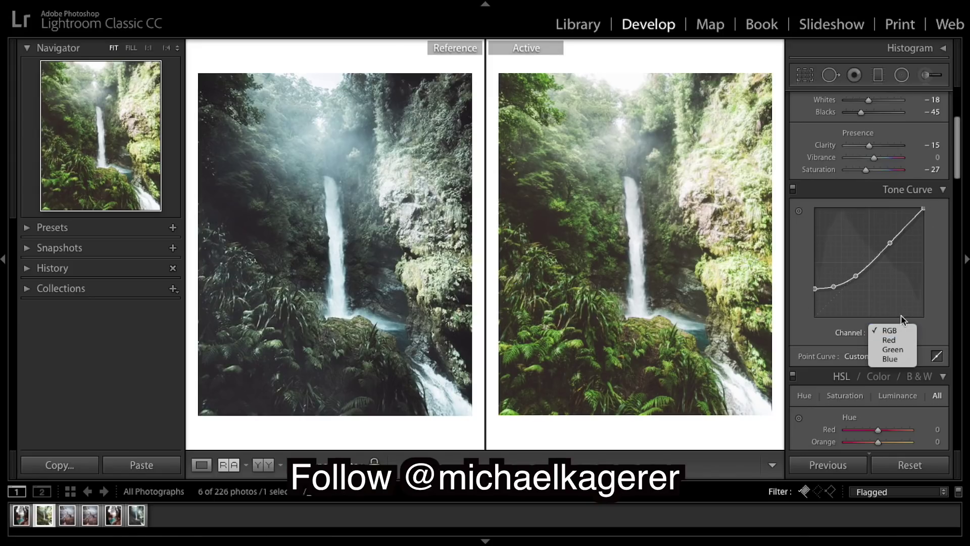
pyautogui.click(893, 360)
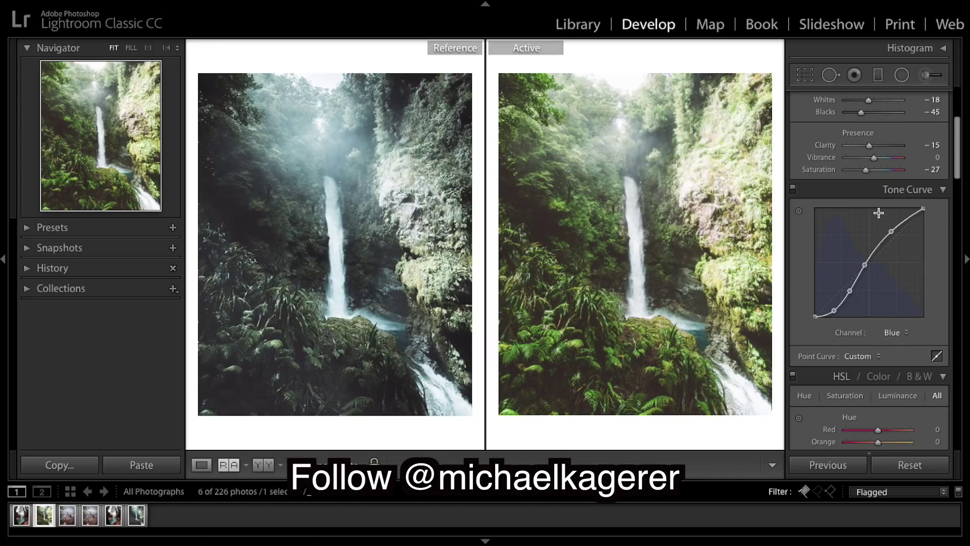
pyautogui.click(906, 333)
pyautogui.click(899, 324)
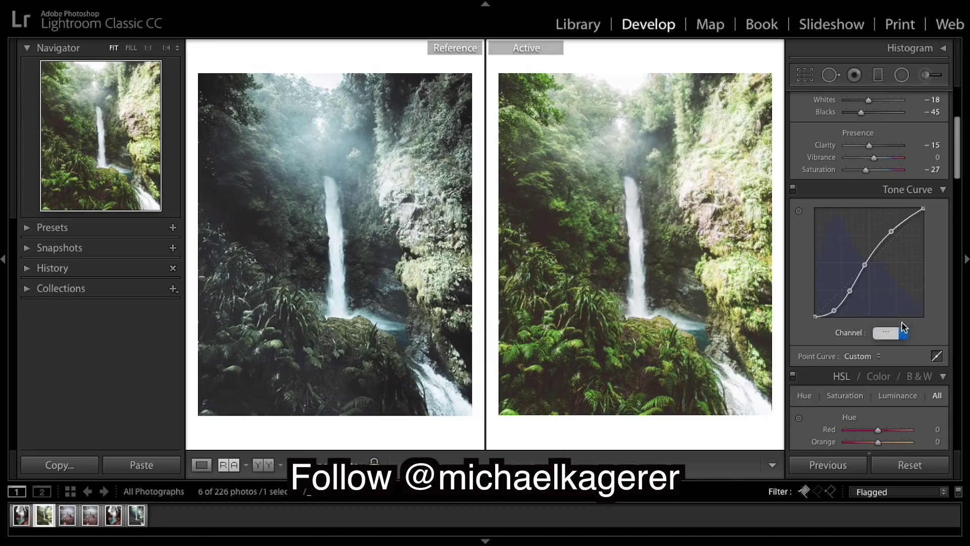
pyautogui.click(907, 333)
pyautogui.click(897, 311)
# In Camera Calibration, set the Blue Primary Hue to −12 and Saturation to −15
pyautogui.scroll(-2, 920, 315)
pyautogui.scroll(-15, 920, 314)
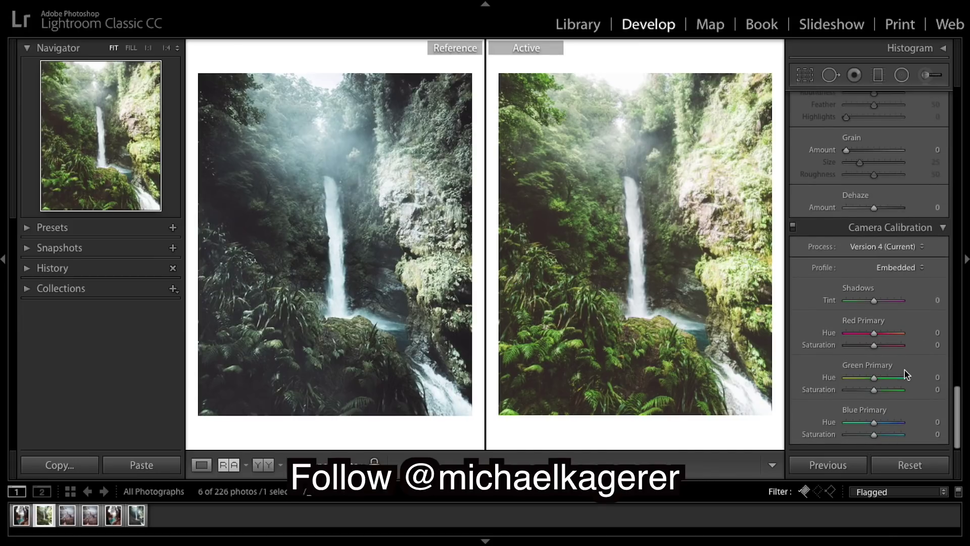
pyautogui.moveTo(873, 422); pyautogui.dragTo(870, 422)
pyautogui.moveTo(873, 435)
pyautogui.mouseDown()
pyautogui.moveTo(855, 435)
pyautogui.moveTo(869, 437)
pyautogui.mouseUp()
# Calibrate the Green Primary to Hue +50, Saturation −10 and the Red Primary to Hue +30, Saturation −10
pyautogui.moveTo(877, 379); pyautogui.dragTo(890, 382)
pyautogui.moveTo(874, 390); pyautogui.dragTo(871, 389)
pyautogui.moveTo(874, 333); pyautogui.dragTo(883, 333)
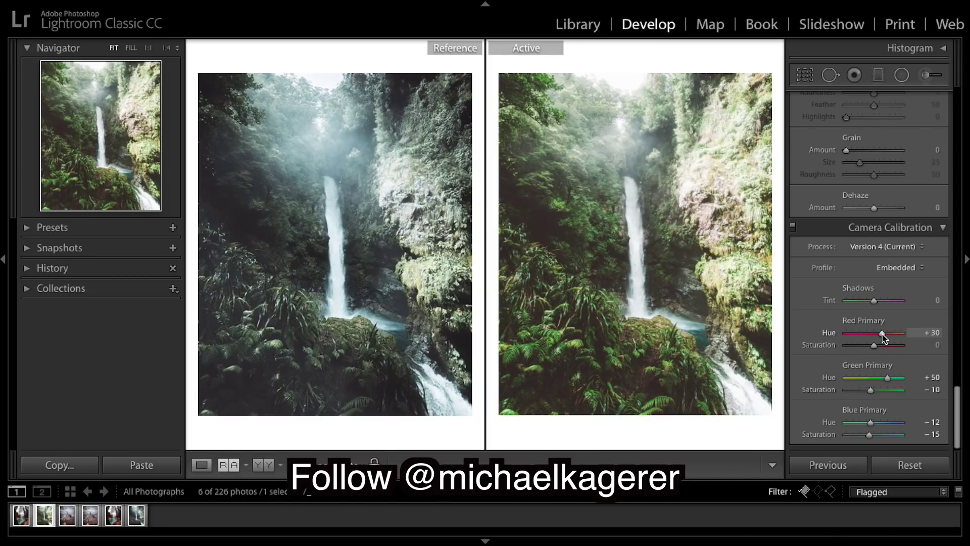
pyautogui.moveTo(875, 345); pyautogui.dragTo(873, 346)
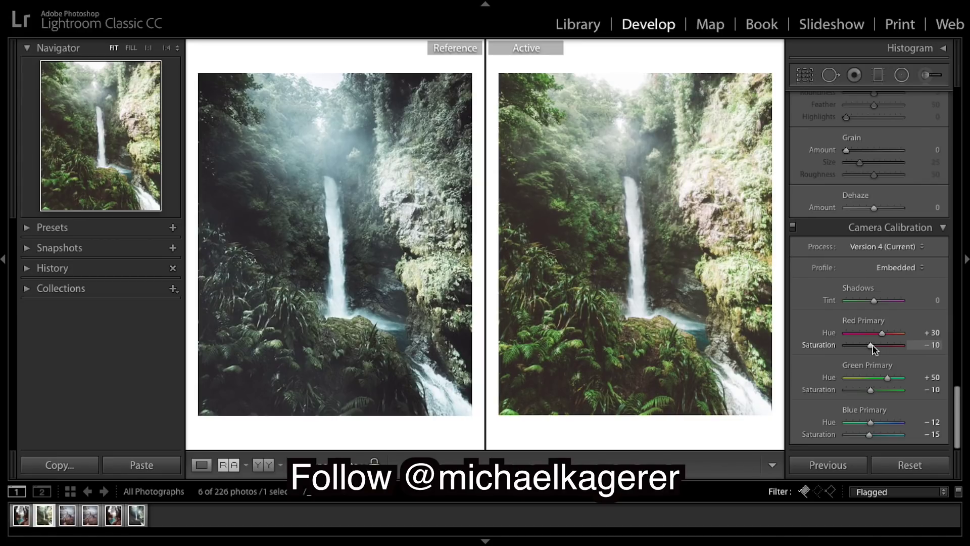
# Apply split toning with Highlights at Hue 200 and Saturation 14, and Shadows at Hue 207 and Saturation 11
pyautogui.scroll(15, 897, 326)
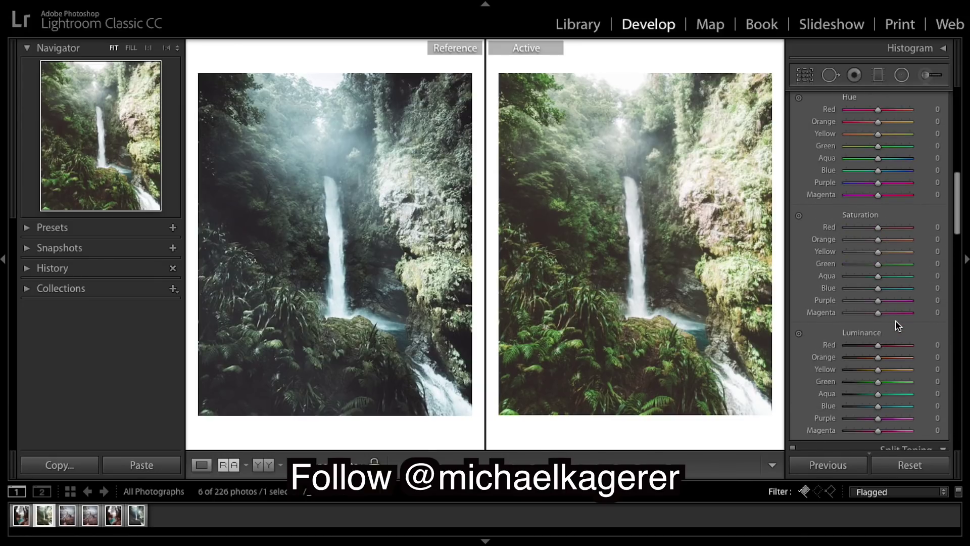
pyautogui.scroll(-6, 897, 326)
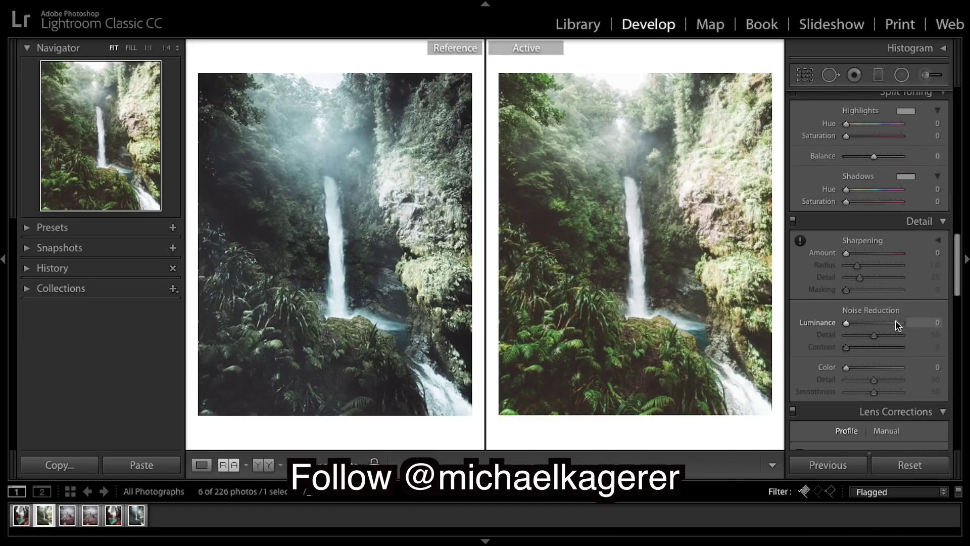
pyautogui.scroll(5, 879, 232)
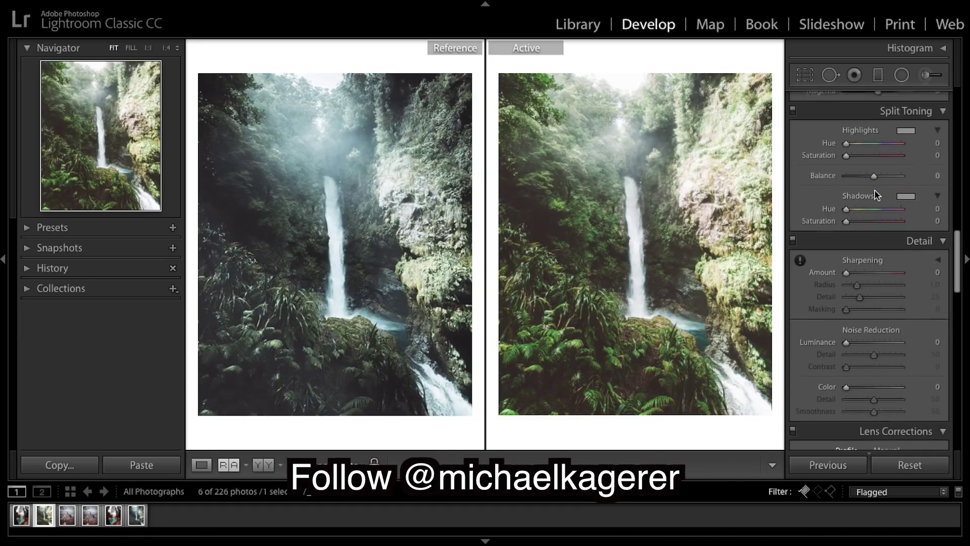
pyautogui.moveTo(847, 213); pyautogui.dragTo(879, 217)
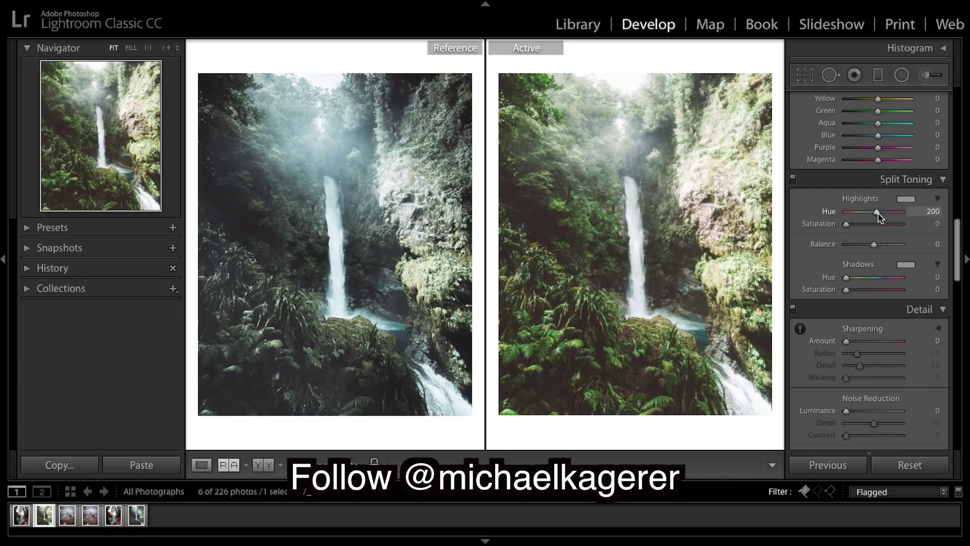
pyautogui.moveTo(854, 225); pyautogui.dragTo(857, 225)
pyautogui.moveTo(849, 279); pyautogui.dragTo(881, 282)
pyautogui.moveTo(881, 281); pyautogui.dragTo(856, 291)
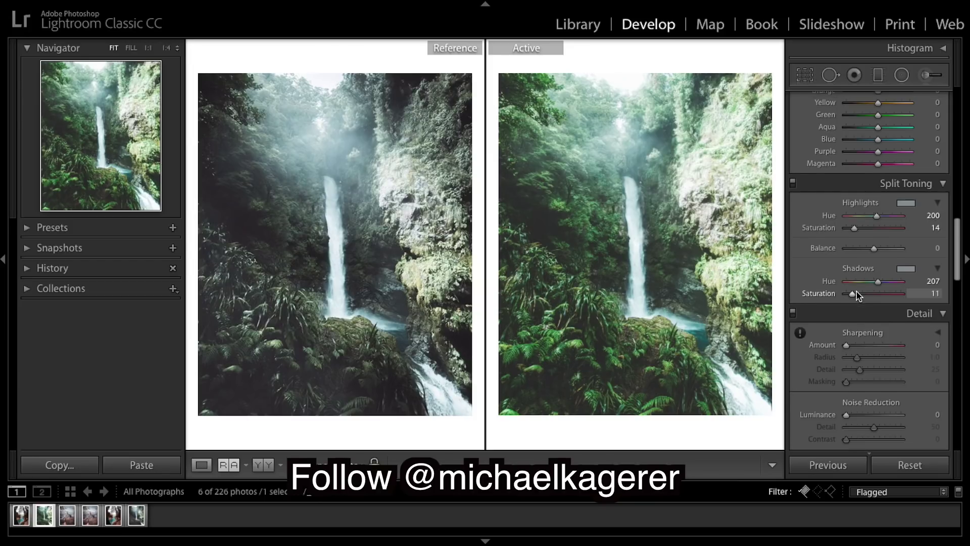
# Shift the warm colors' HSL Hue to Red +2, Orange +19 and Yellow −8
pyautogui.scroll(5, 876, 245)
pyautogui.scroll(3, 877, 245)
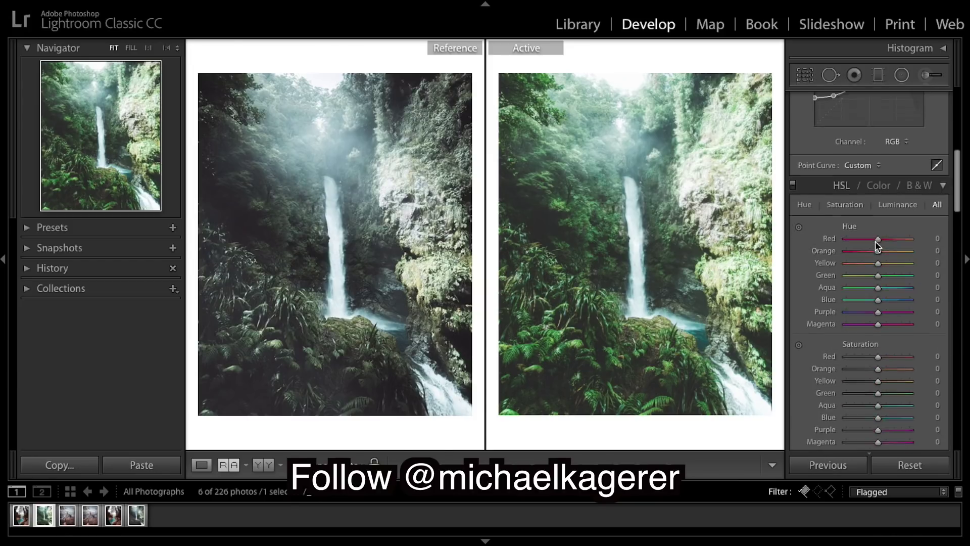
pyautogui.scroll(-2, 877, 245)
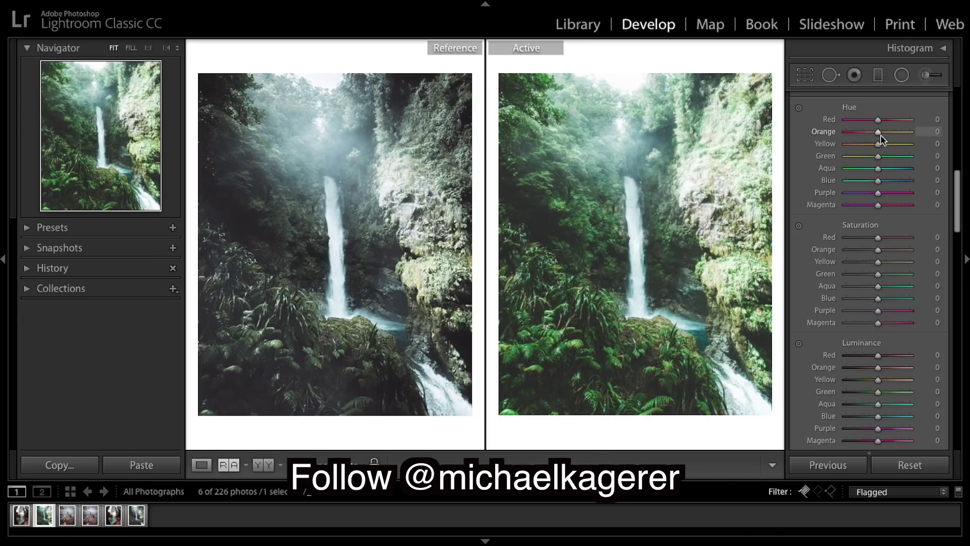
pyautogui.moveTo(879, 123); pyautogui.dragTo(881, 123)
pyautogui.moveTo(880, 131)
pyautogui.mouseDown()
pyautogui.moveTo(870, 132)
pyautogui.moveTo(884, 135)
pyautogui.mouseUp()
pyautogui.moveTo(879, 145)
pyautogui.mouseDown()
pyautogui.moveTo(889, 155)
pyautogui.moveTo(875, 149)
pyautogui.mouseUp()
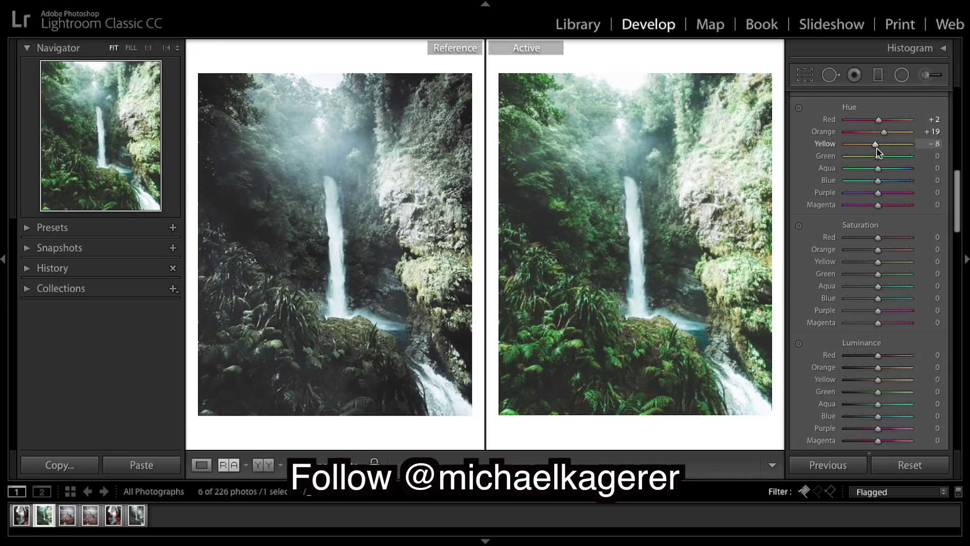
# Shift the remaining HSL Hue values to Green −42, Aqua −4, Blue −13, Purple −43 and Magenta −4
pyautogui.moveTo(878, 157); pyautogui.dragTo(868, 160)
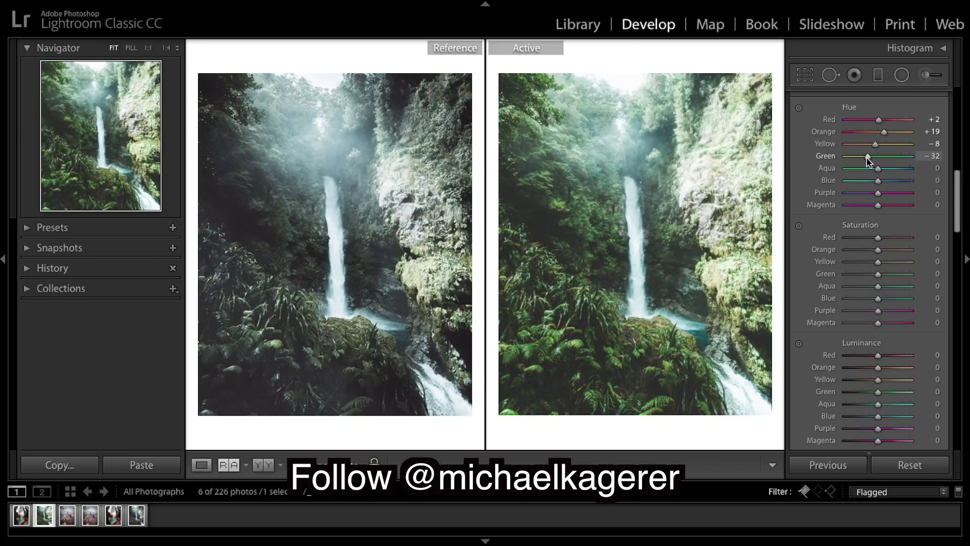
pyautogui.moveTo(868, 160); pyautogui.dragTo(865, 159)
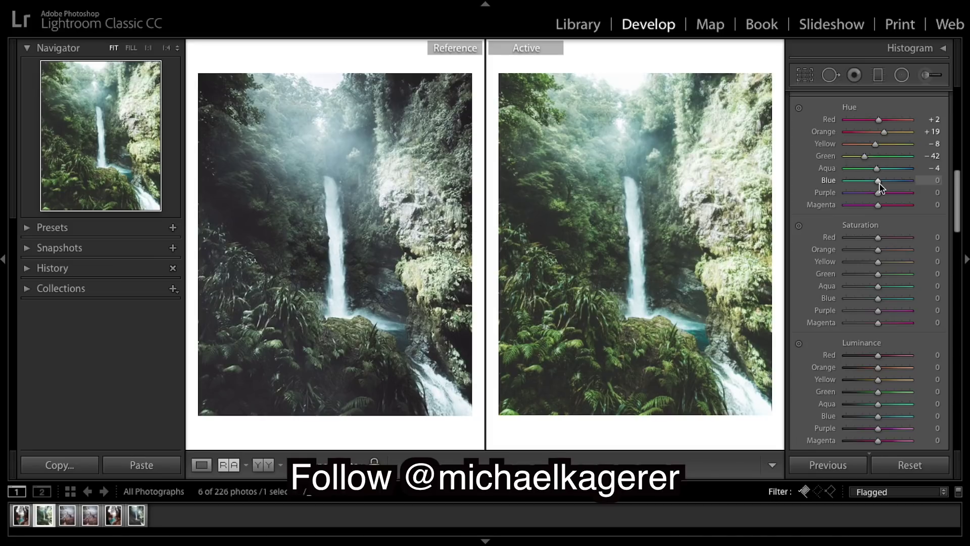
pyautogui.moveTo(879, 187); pyautogui.dragTo(877, 211)
# Reduce HSL Saturation to Red −20, Orange −5, Yellow −18, Green −80, Aqua −44, Blue −53, Purple −100 and Magenta −100
pyautogui.scroll(-1, 883, 233)
pyautogui.moveTo(877, 235); pyautogui.dragTo(871, 236)
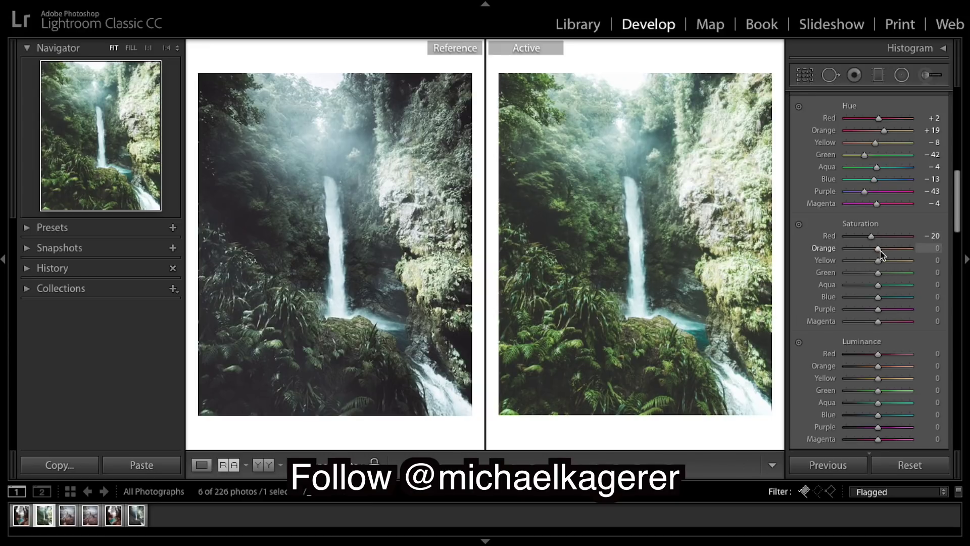
pyautogui.moveTo(880, 251); pyautogui.dragTo(874, 265)
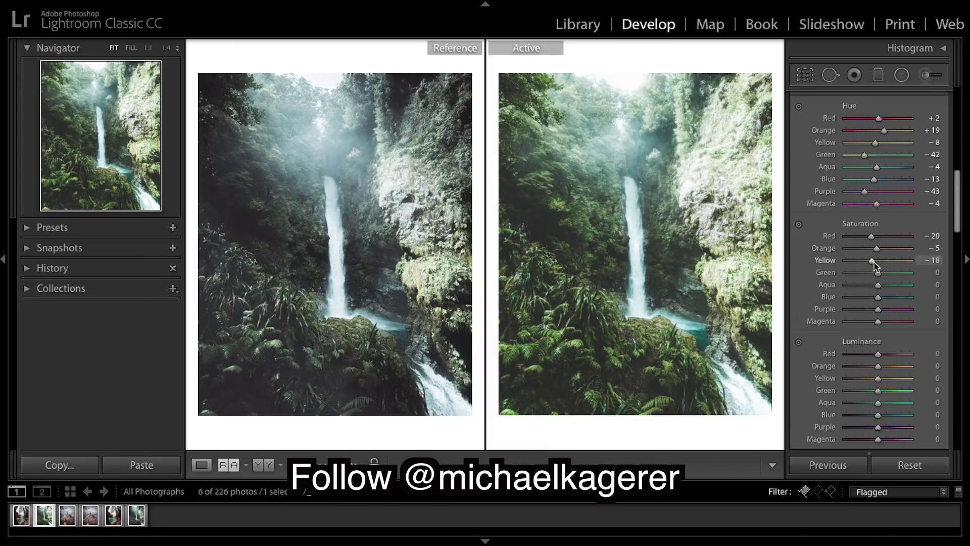
pyautogui.moveTo(878, 274); pyautogui.dragTo(851, 280)
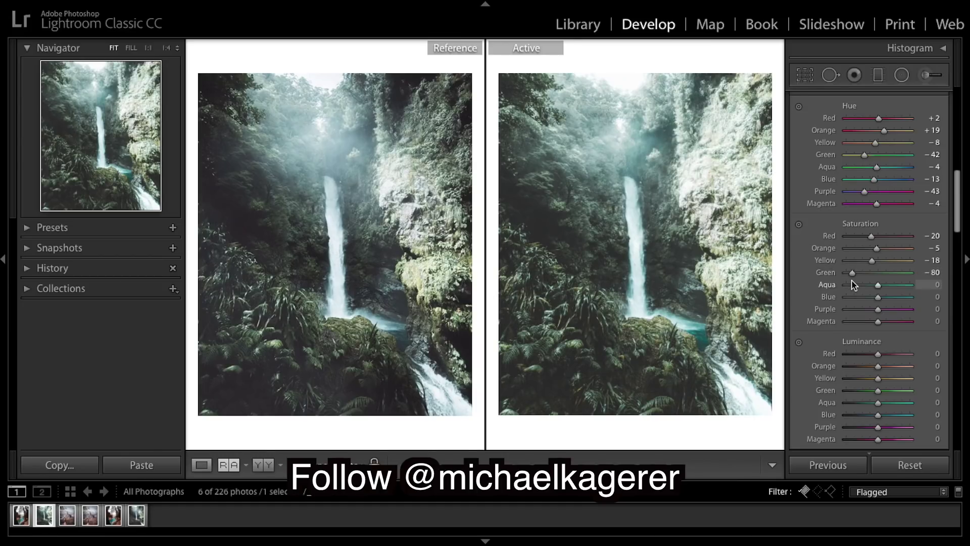
pyautogui.moveTo(879, 288); pyautogui.dragTo(757, 308)
pyautogui.moveTo(885, 323); pyautogui.dragTo(720, 312)
# Set the warm colors' HSL Luminance to Red −6, Orange +28 and Yellow −33
pyautogui.scroll(-3, 862, 286)
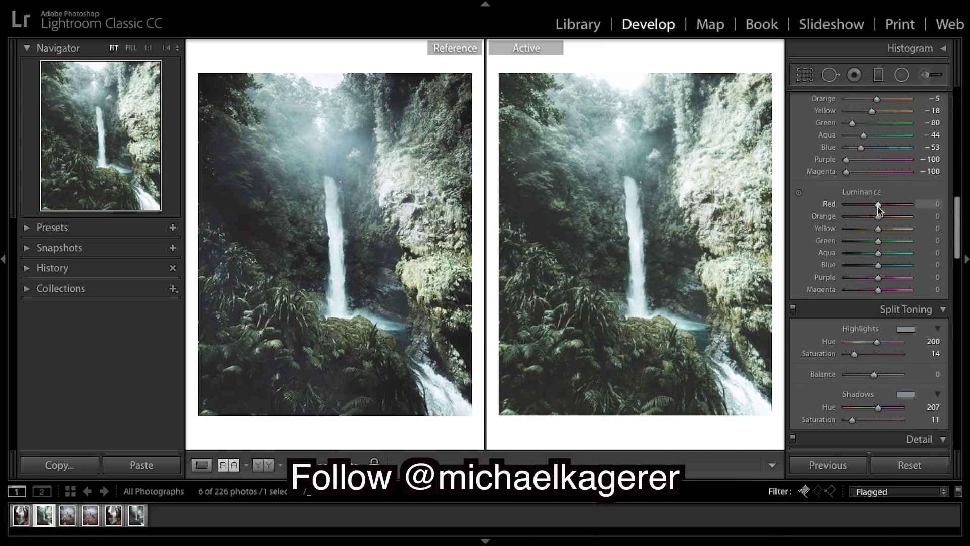
pyautogui.moveTo(877, 205); pyautogui.dragTo(875, 204)
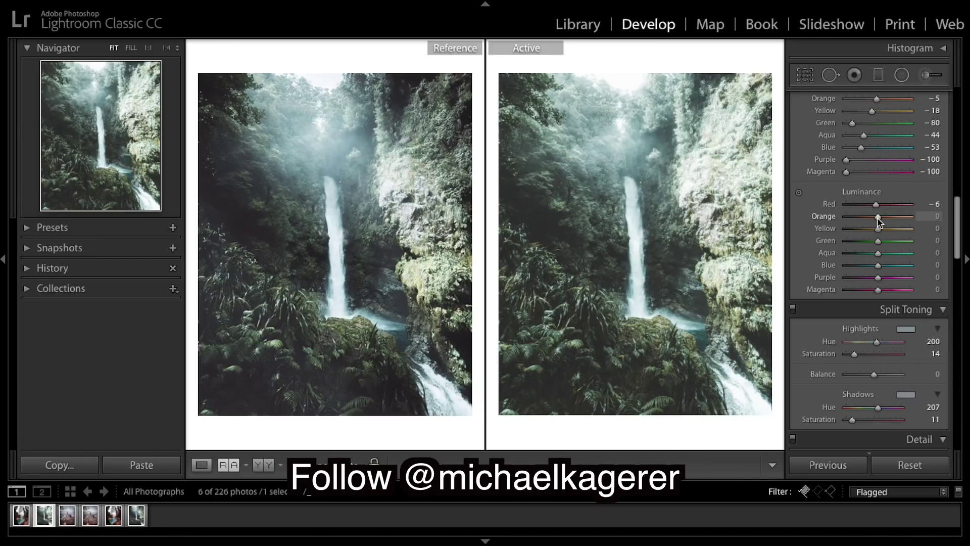
pyautogui.moveTo(878, 217); pyautogui.dragTo(887, 216)
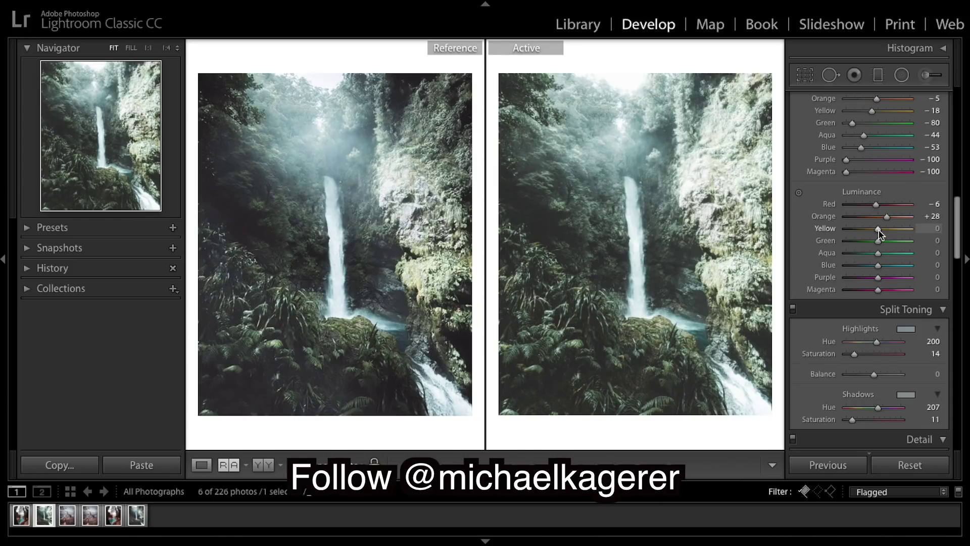
pyautogui.moveTo(878, 229)
pyautogui.mouseDown()
pyautogui.moveTo(862, 231)
pyautogui.moveTo(868, 240)
pyautogui.mouseUp()
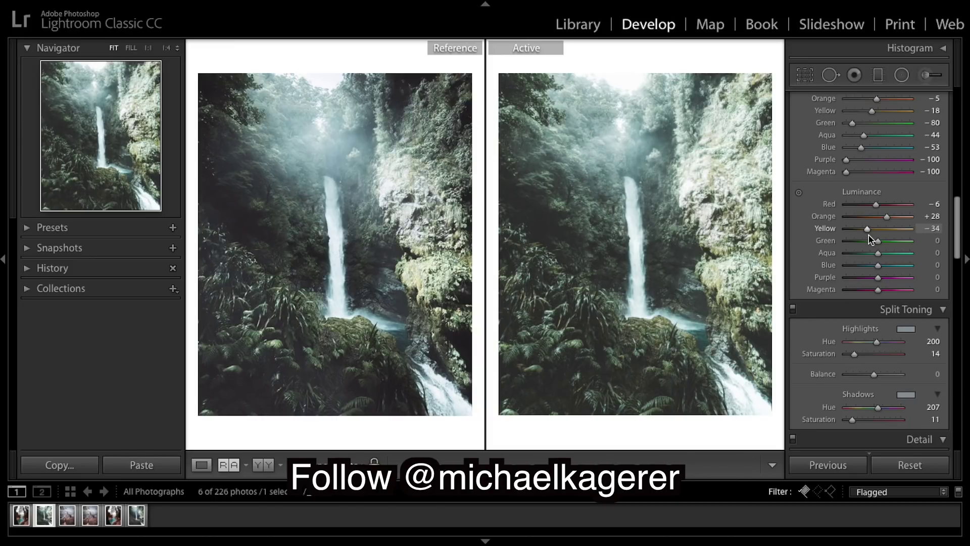
pyautogui.moveTo(867, 235); pyautogui.dragTo(868, 232)
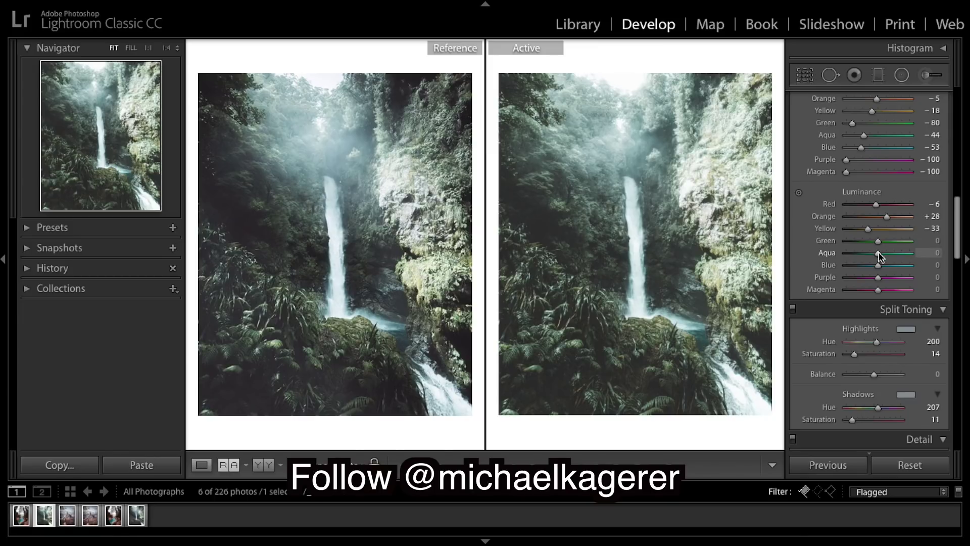
# Raise the HSL Luminance of Aqua to +5, Blue to +23, Purple to +28 and Magenta to +18
pyautogui.moveTo(878, 252); pyautogui.dragTo(880, 254)
pyautogui.moveTo(877, 265)
pyautogui.mouseDown()
pyautogui.moveTo(888, 269)
pyautogui.moveTo(864, 269)
pyautogui.moveTo(911, 281)
pyautogui.moveTo(855, 267)
pyautogui.moveTo(906, 277)
pyautogui.moveTo(889, 275)
pyautogui.mouseUp()
pyautogui.click(889, 277)
pyautogui.moveTo(889, 277); pyautogui.dragTo(883, 289)
pyautogui.click(887, 290)
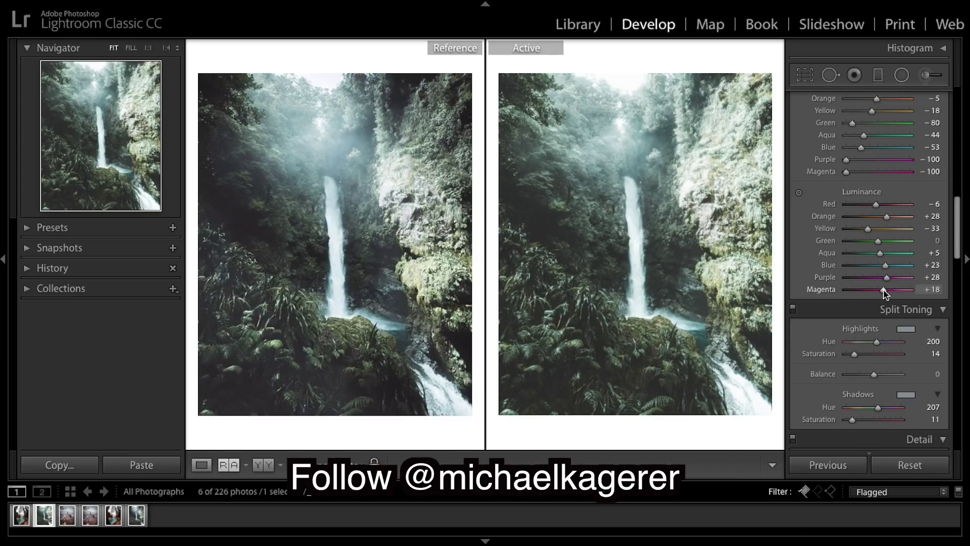
# Sharpen the photo with a Sharpening Amount of 24
pyautogui.scroll(-5, 892, 284)
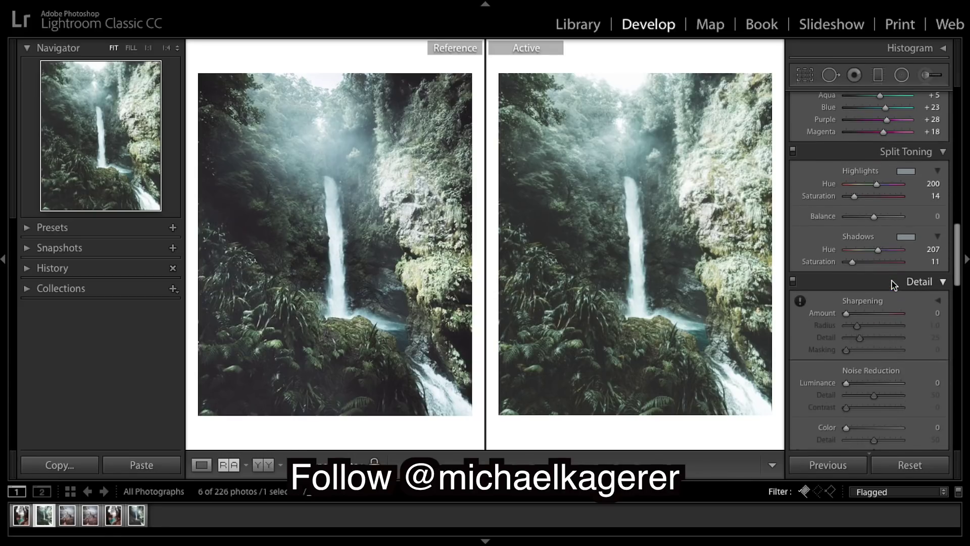
pyautogui.moveTo(846, 314); pyautogui.dragTo(853, 312)
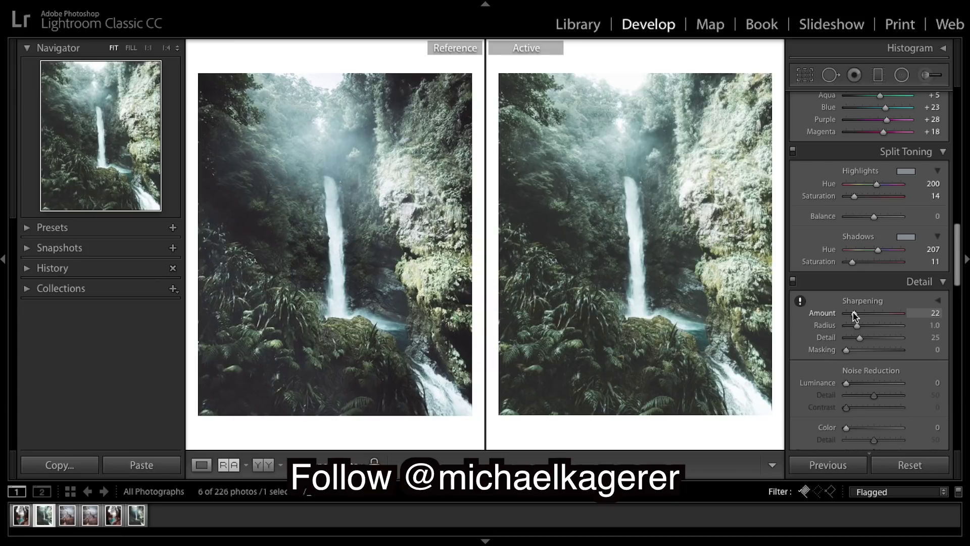
pyautogui.moveTo(853, 315); pyautogui.dragTo(854, 315)
# Add a dark post-crop vignette with Amount −22, Feather 68 and Highlights 55
pyautogui.scroll(-5, 888, 332)
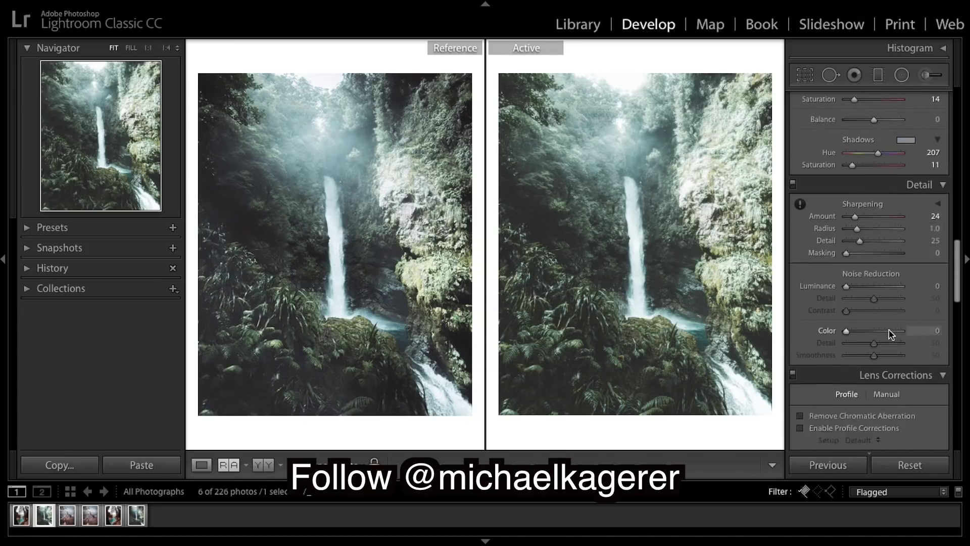
pyautogui.scroll(-10, 889, 333)
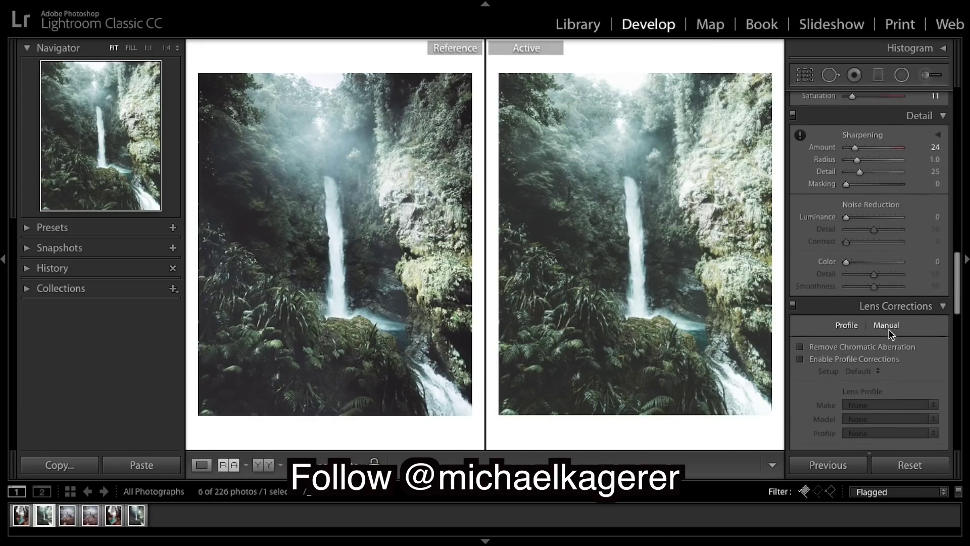
pyautogui.scroll(-10, 897, 374)
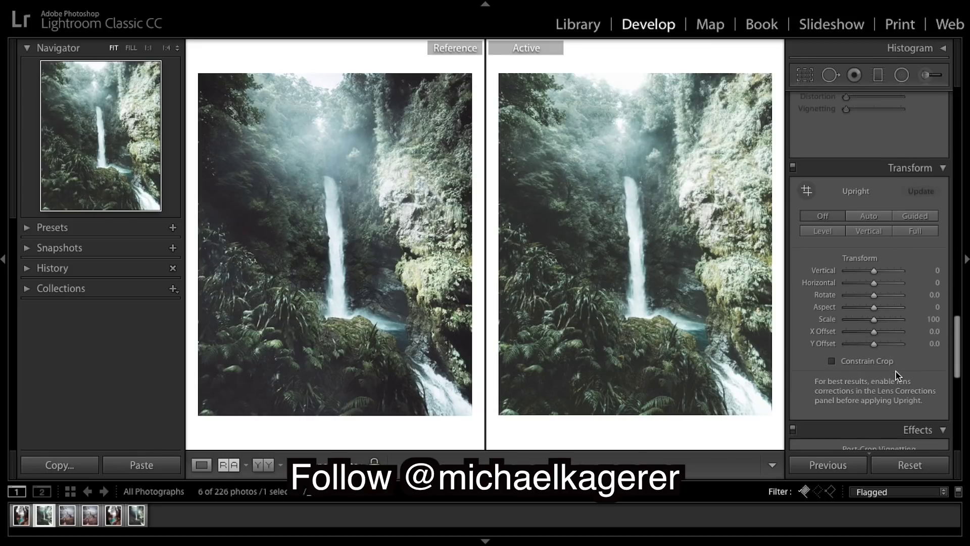
pyautogui.scroll(-4, 897, 375)
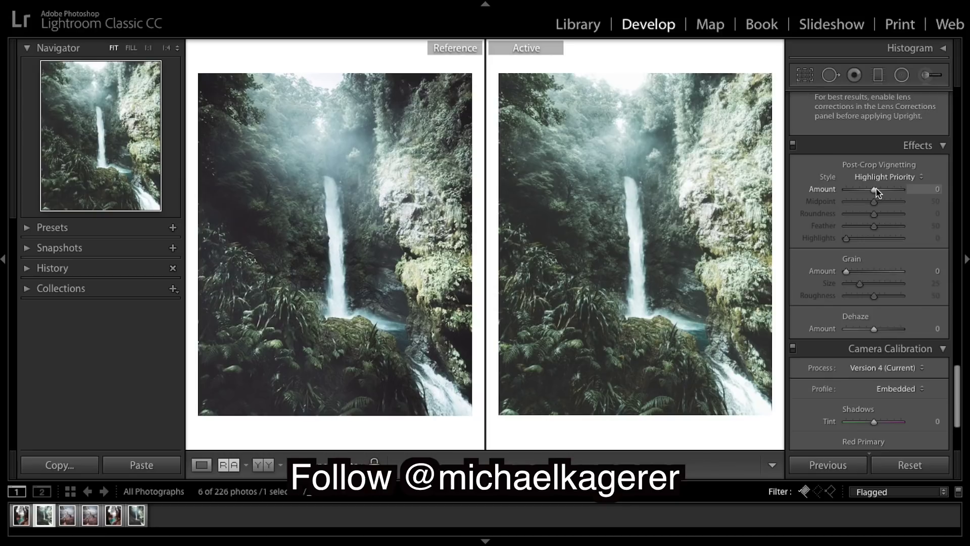
pyautogui.moveTo(876, 190); pyautogui.dragTo(868, 192)
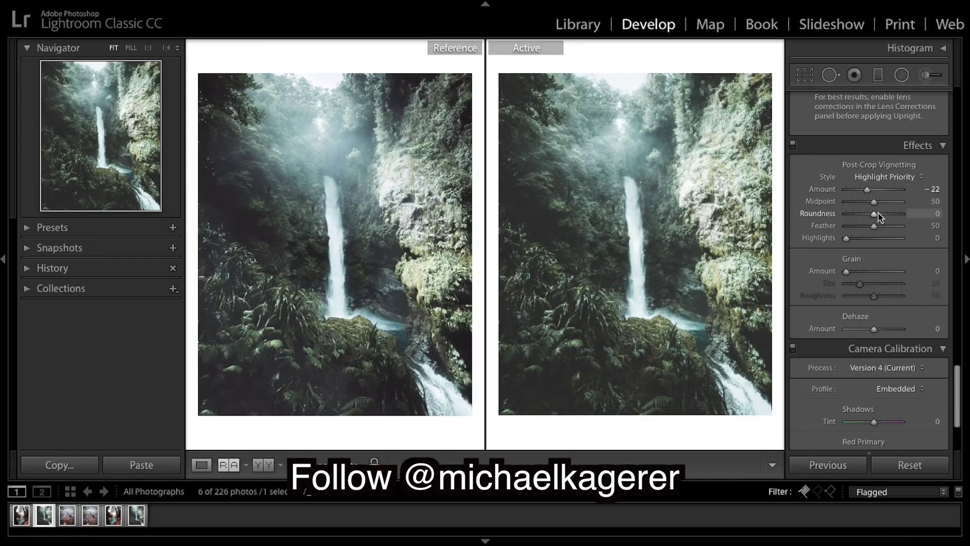
pyautogui.moveTo(875, 229)
pyautogui.mouseDown()
pyautogui.moveTo(898, 230)
pyautogui.moveTo(880, 233)
pyautogui.mouseUp()
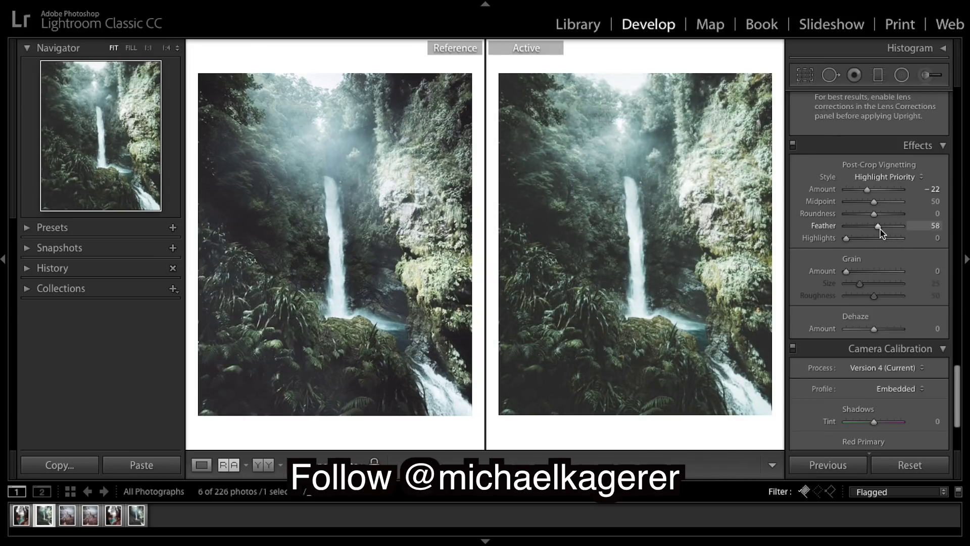
pyautogui.moveTo(881, 229); pyautogui.dragTo(883, 229)
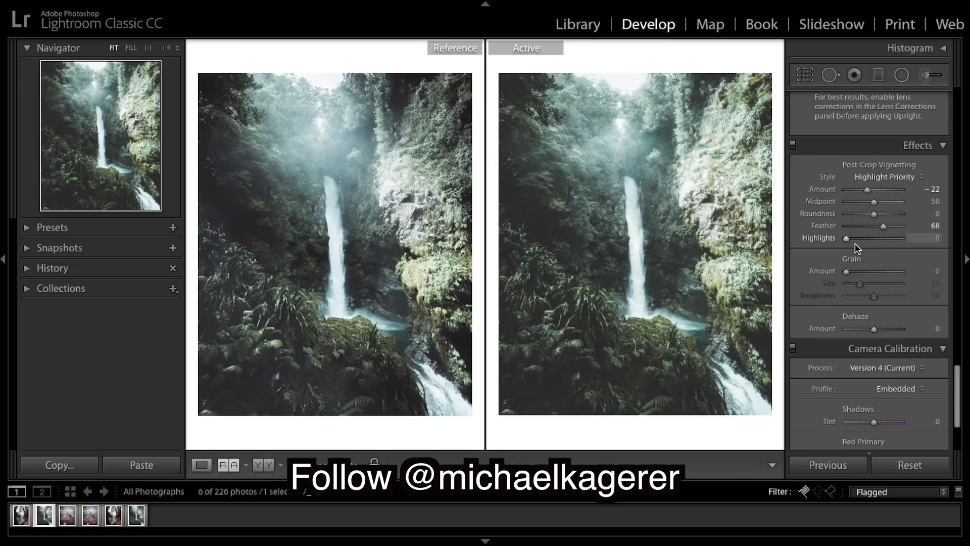
pyautogui.moveTo(851, 244); pyautogui.dragTo(879, 244)
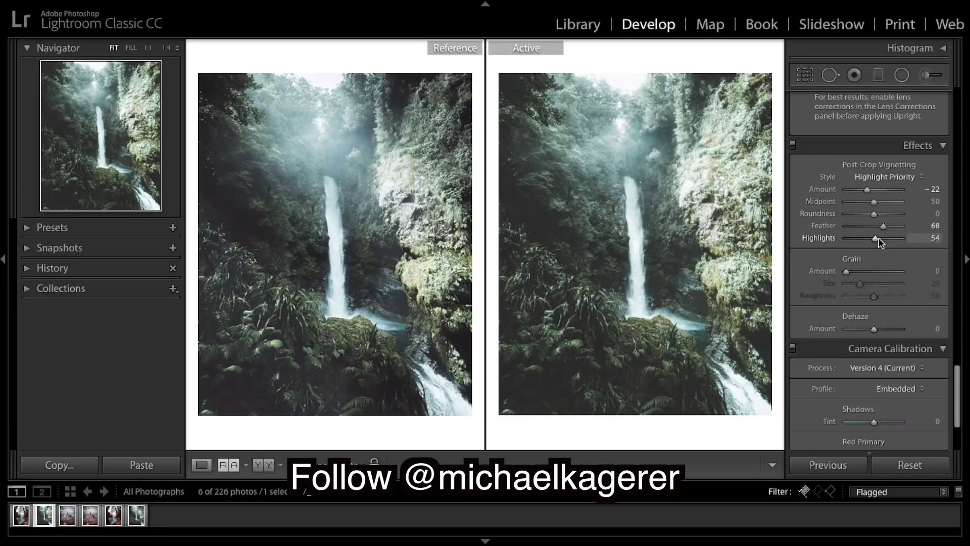
# Add film grain with Amount 11, Size 30 and Roughness 39
pyautogui.moveTo(867, 272); pyautogui.dragTo(855, 274)
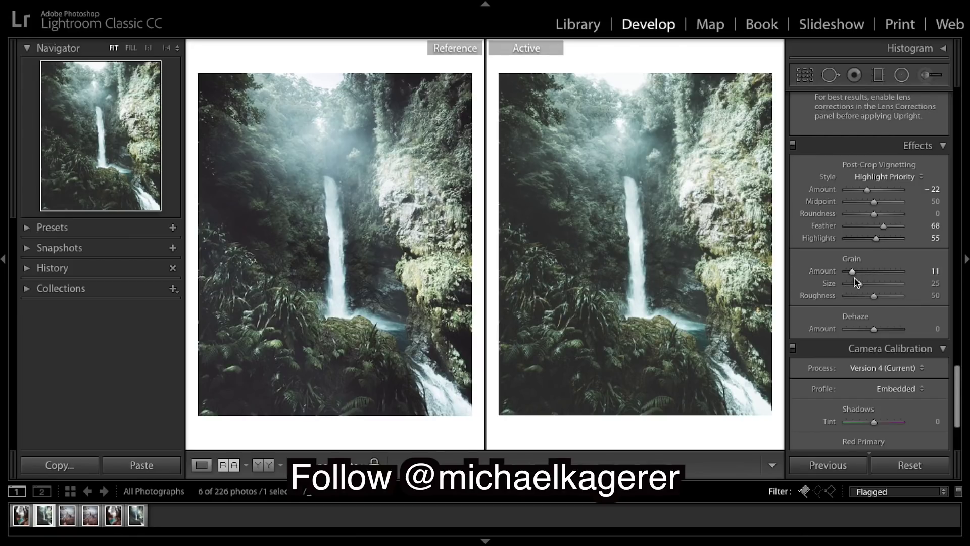
pyautogui.moveTo(860, 286); pyautogui.dragTo(862, 288)
pyautogui.moveTo(877, 301); pyautogui.dragTo(869, 301)
# Compare the edited waterfall photo with its unedited Before version, and return to the edited view
pyautogui.scroll(-1, 890, 309)
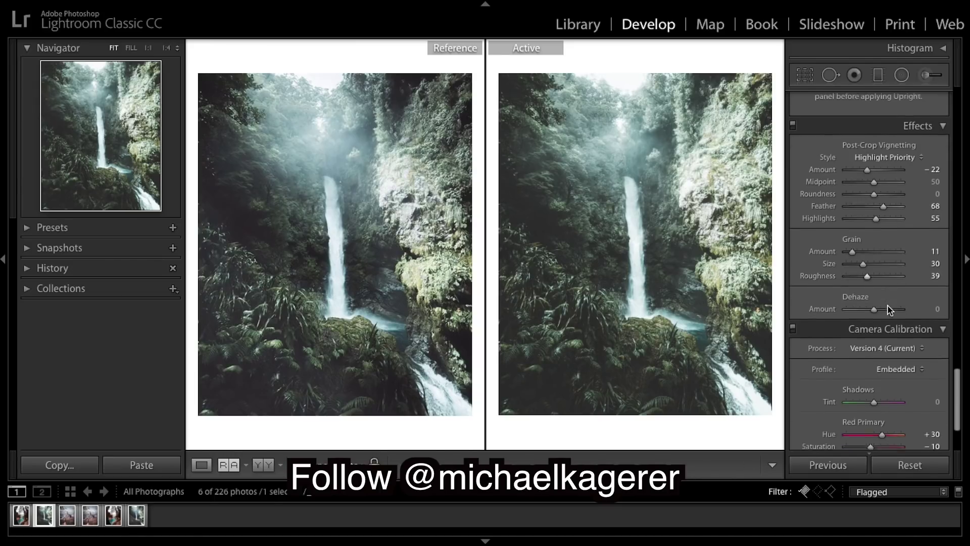
pyautogui.scroll(-1, 890, 310)
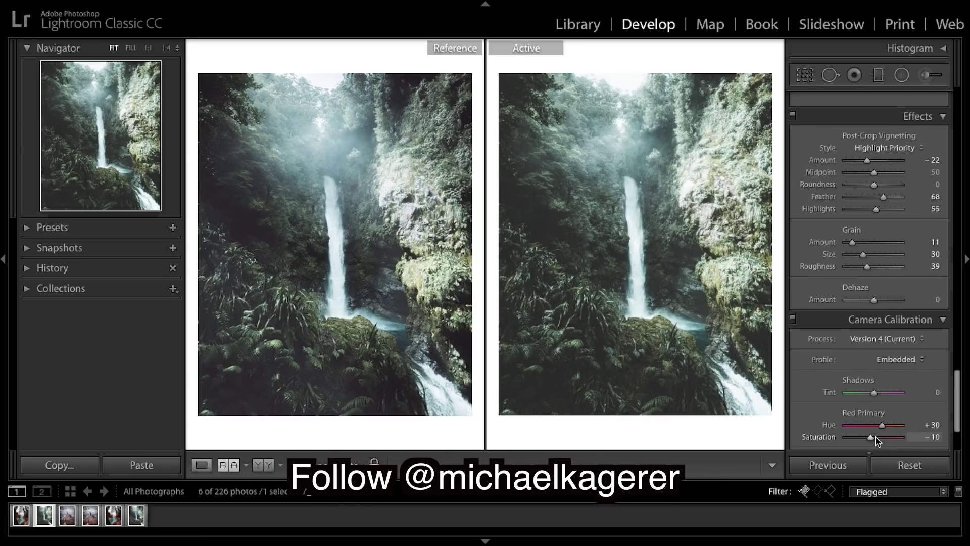
pyautogui.press('\\')
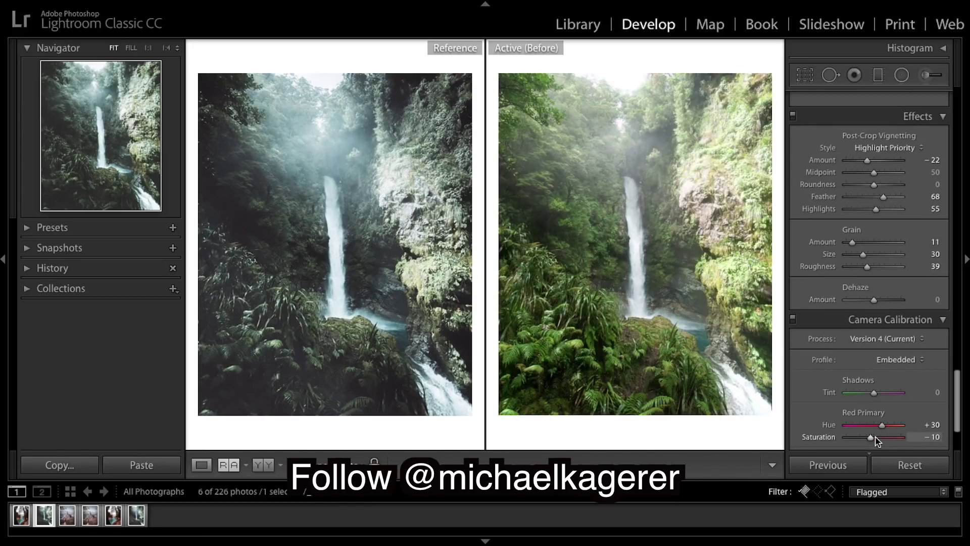
pyautogui.press('\\')
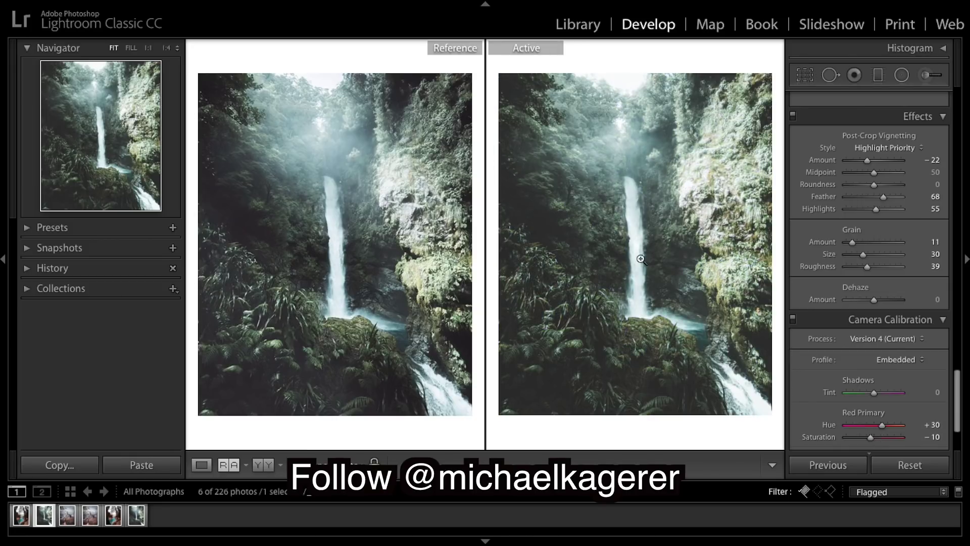
# Add a diagonal graduated filter over the photo's upper-right cliff, reset all its effect values to zero, and hide the mask overlay
pyautogui.click(878, 75)
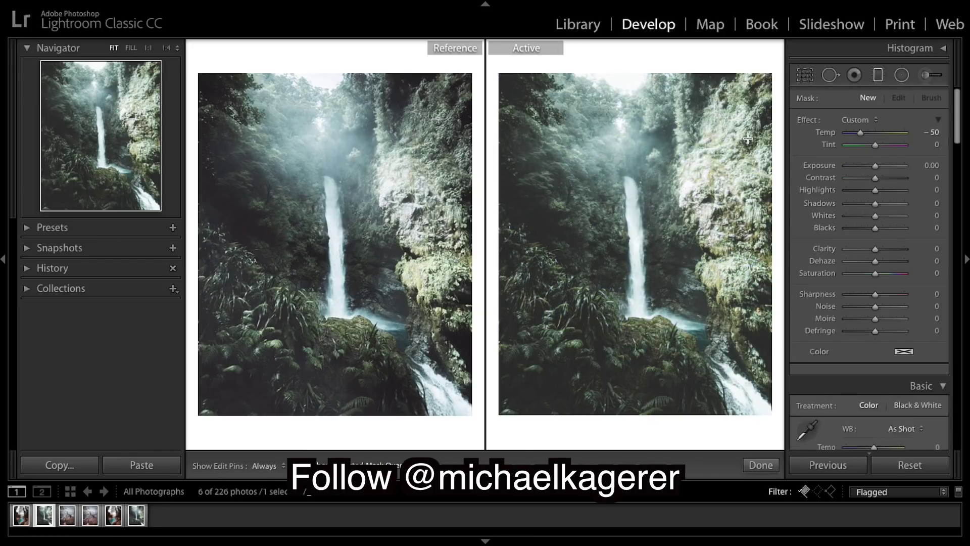
pyautogui.moveTo(733, 132); pyautogui.dragTo(715, 158)
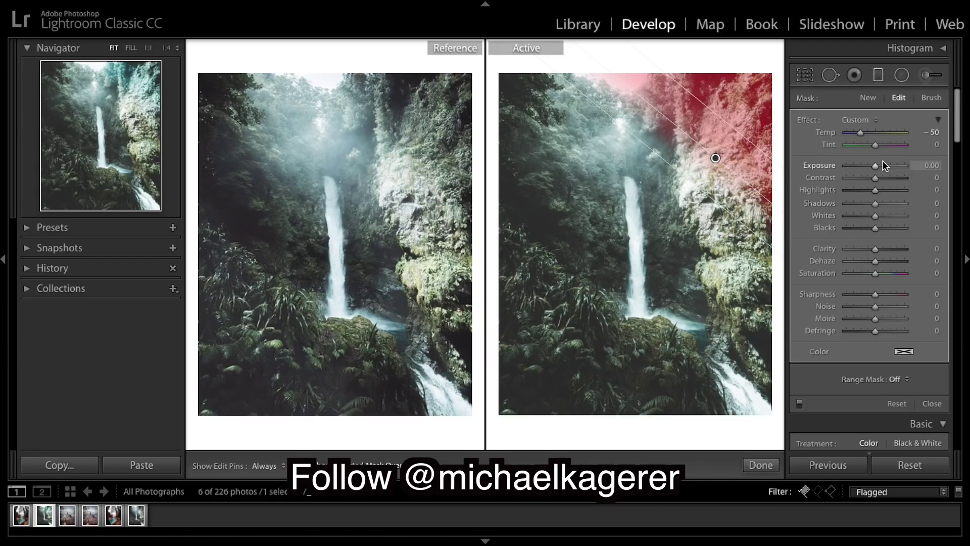
pyautogui.keyDown('alt'); pyautogui.click(805, 120); pyautogui.keyUp('alt')
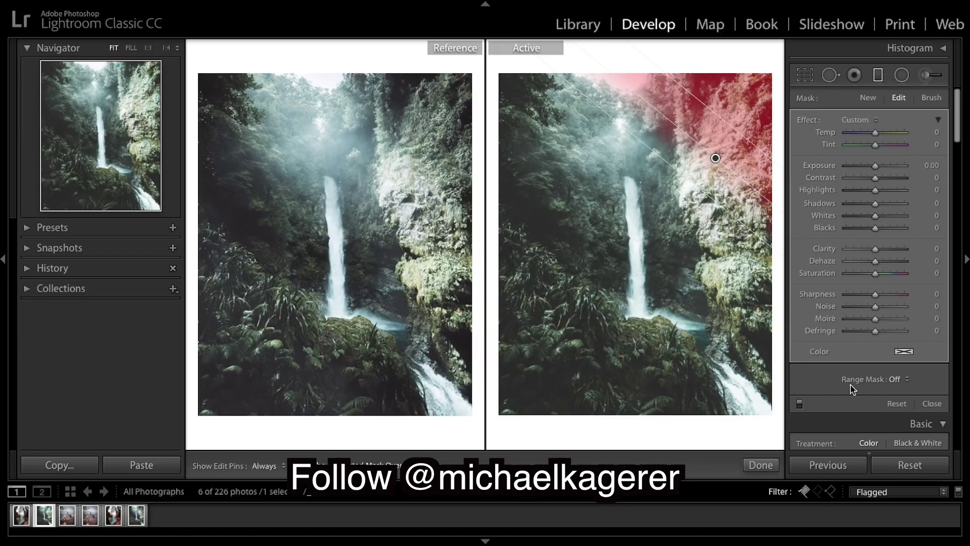
pyautogui.click(305, 465)
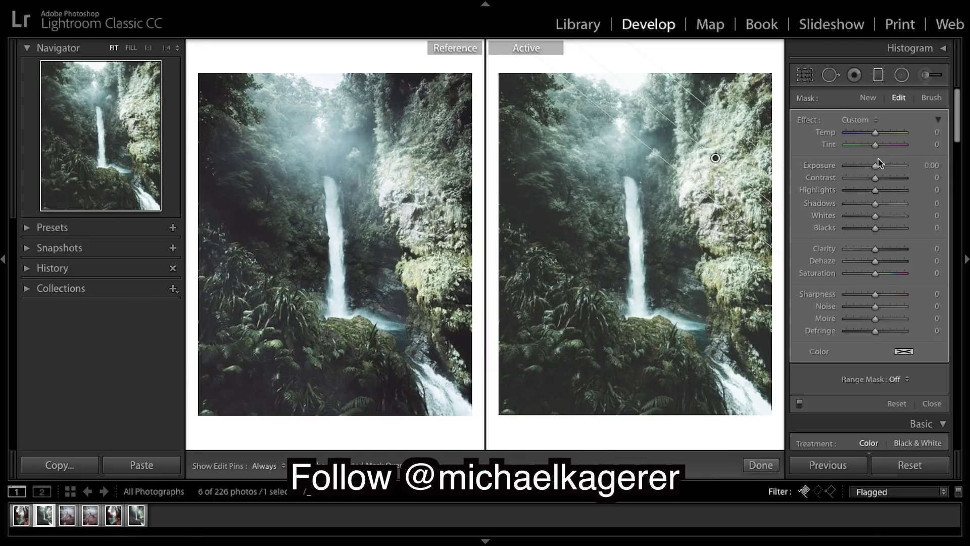
# Set the graduated filter's Exposure to −1.00 and check the result against the unedited Before version
pyautogui.moveTo(878, 160); pyautogui.dragTo(868, 168)
pyautogui.write('1')
pyautogui.press('Tab')
pyautogui.hotkey('shift', 'Tab')
pyautogui.write('-1')
pyautogui.press('\\')
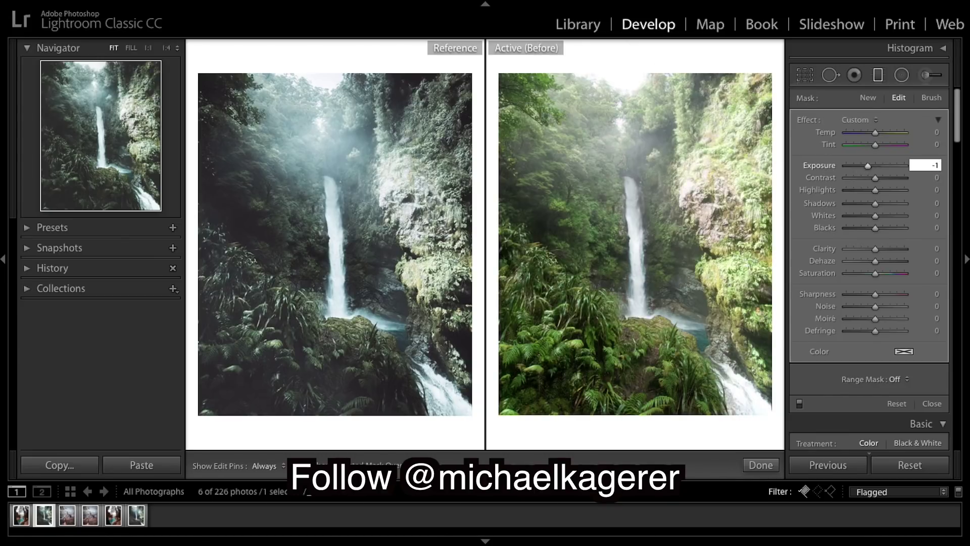
pyautogui.press('\\')
pyautogui.press('Return')
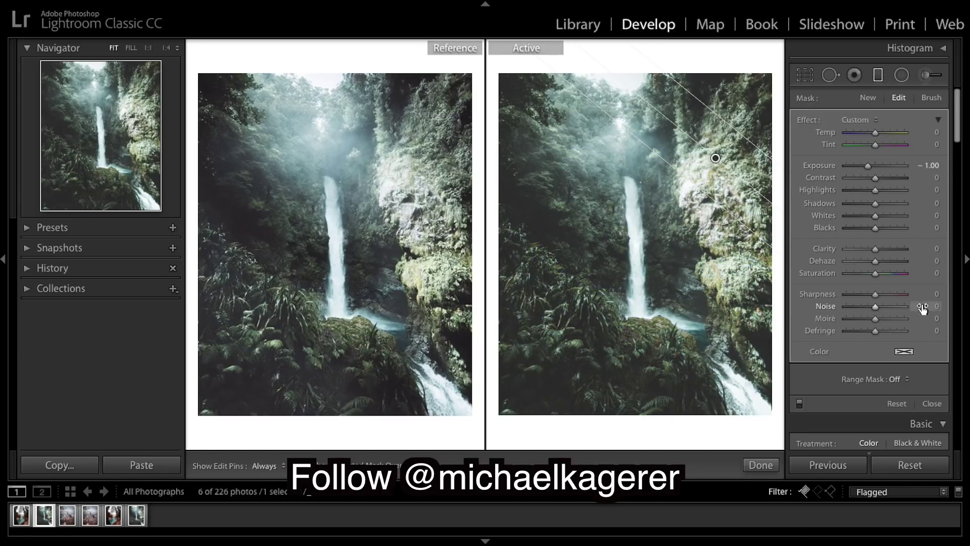
# Slightly lower the graduated filter's Saturation and finish editing the filter
pyautogui.moveTo(870, 274); pyautogui.dragTo(868, 274)
pyautogui.moveTo(868, 273); pyautogui.dragTo(866, 273)
pyautogui.click(765, 465)
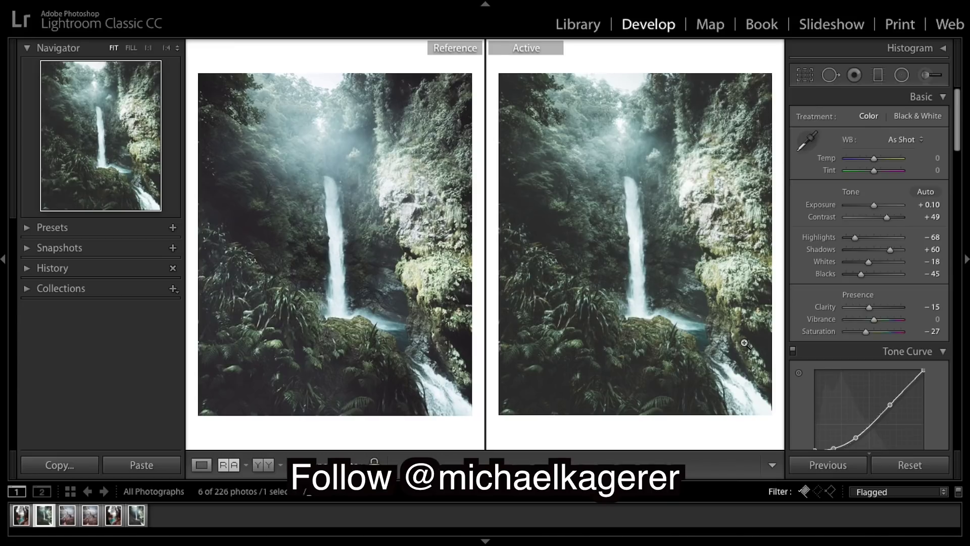
# Paint an adjustment brush mask over the dark rocks on both sides of the lower waterfall, checking the coverage with the mask overlay
pyautogui.click(926, 75)
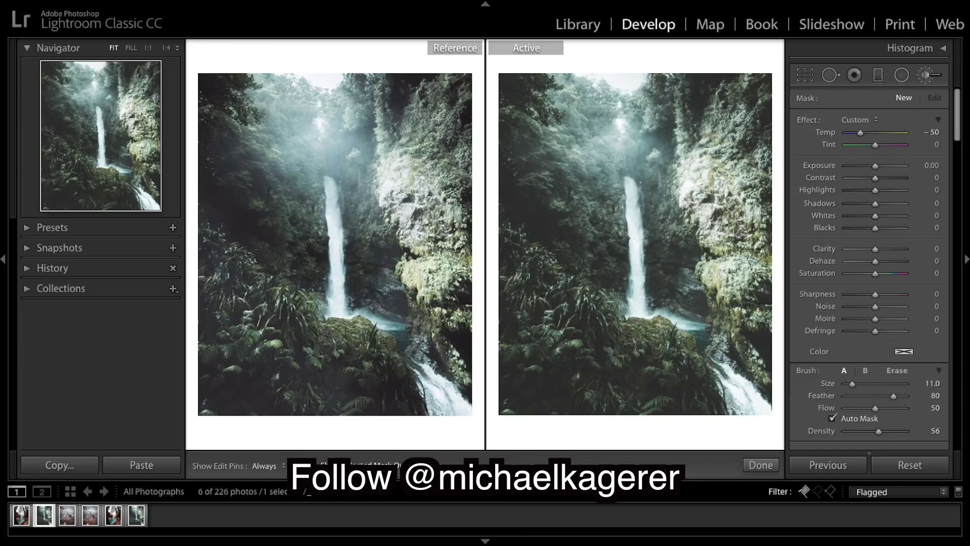
pyautogui.press('h')
pyautogui.moveTo(652, 255)
pyautogui.mouseDown()
pyautogui.moveTo(657, 301)
pyautogui.moveTo(666, 296)
pyautogui.moveTo(658, 261)
pyautogui.moveTo(648, 299)
pyautogui.mouseUp()
pyautogui.press('h')
pyautogui.press('h')
pyautogui.moveTo(617, 249)
pyautogui.mouseDown()
pyautogui.moveTo(622, 308)
pyautogui.moveTo(603, 289)
pyautogui.moveTo(614, 254)
pyautogui.mouseUp()
pyautogui.press('h')
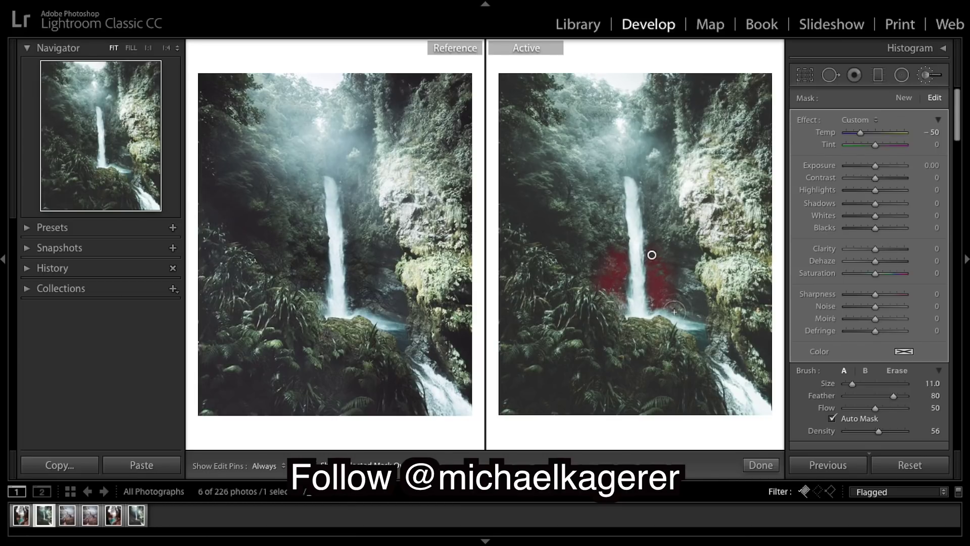
pyautogui.press('h')
pyautogui.press('h')
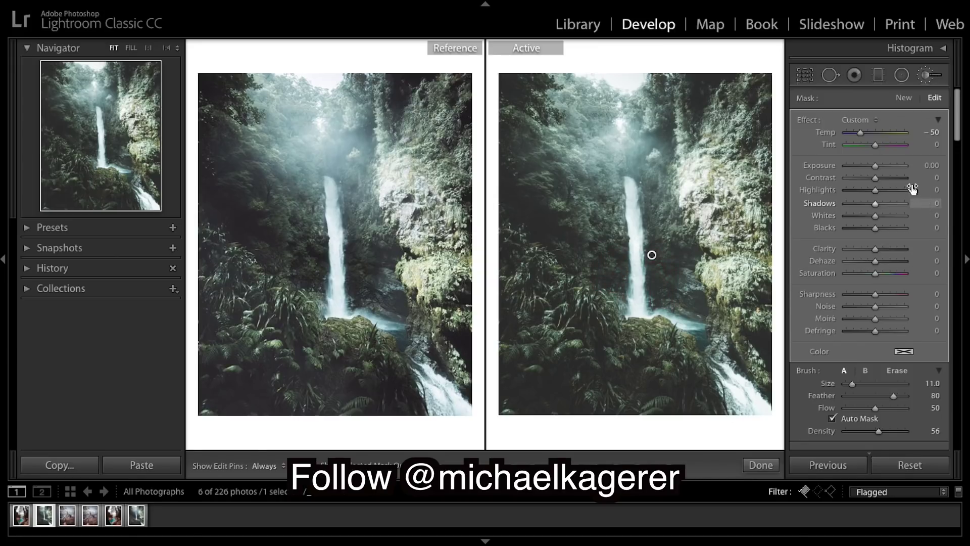
# Set the brushed rock area to Contrast 100, Blacks −19 and Clarity 79, reset its Temp to 0, and finish the brush adjustment
pyautogui.moveTo(875, 178); pyautogui.dragTo(906, 178)
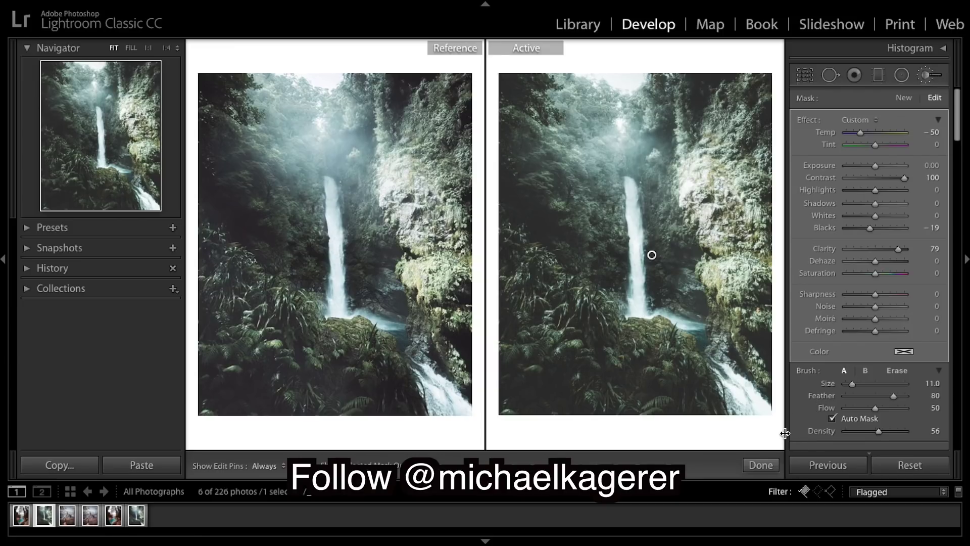
pyautogui.doubleClick(825, 132)
pyautogui.scroll(-5, 869, 366)
pyautogui.scroll(3, 869, 366)
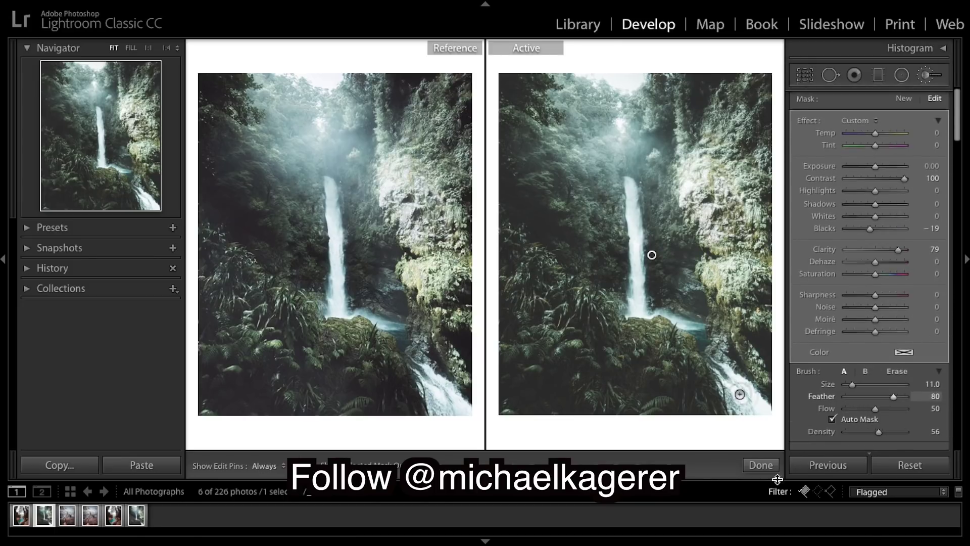
pyautogui.click(761, 465)
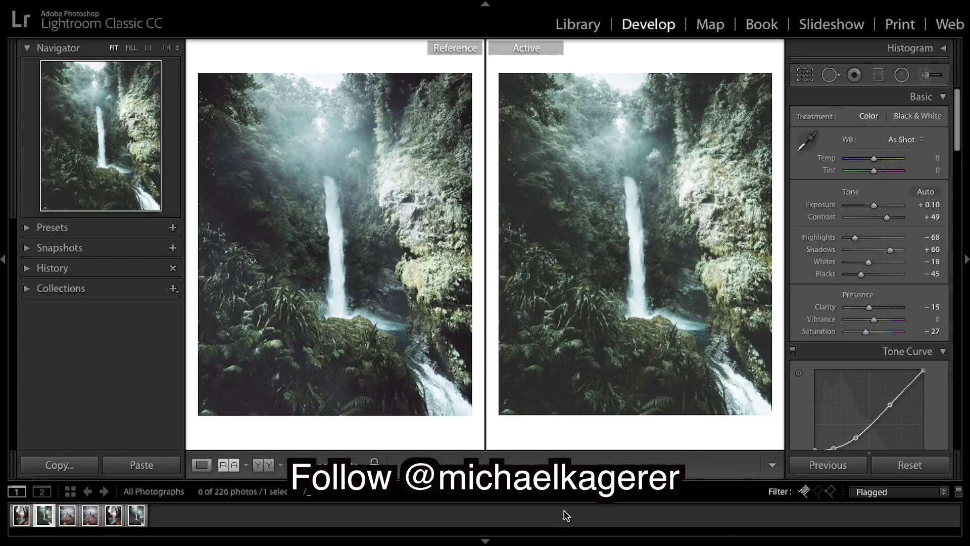
# Compare the finished waterfall edit repeatedly with its unedited Before version, ending on the edited view
pyautogui.press('\\')
pyautogui.press('\\')
pyautogui.press('\\')
pyautogui.press('\\')
pyautogui.press('\\')
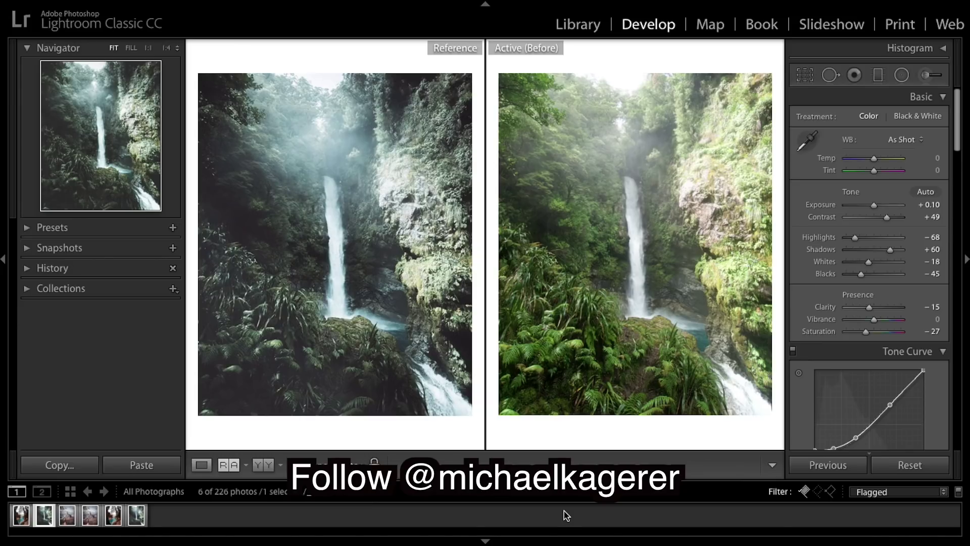
pyautogui.press('\\')
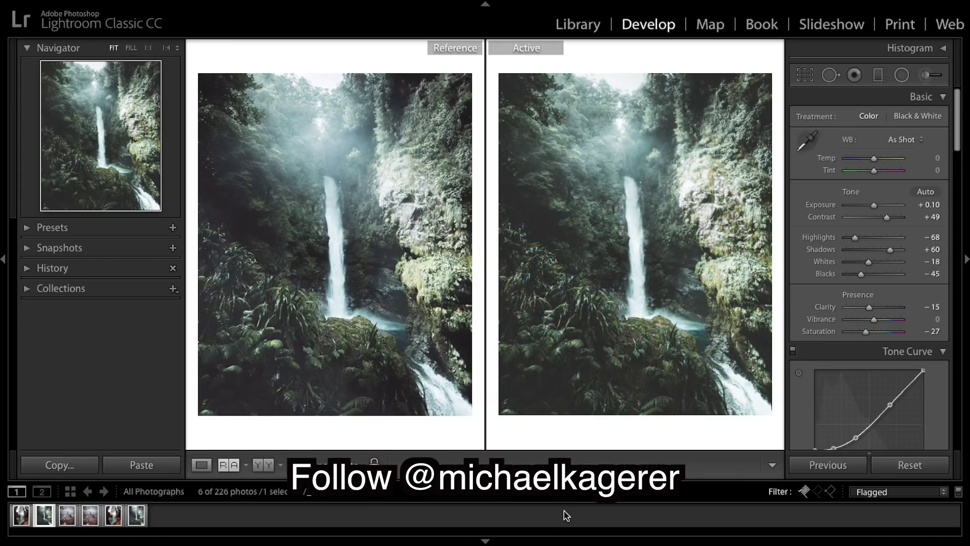